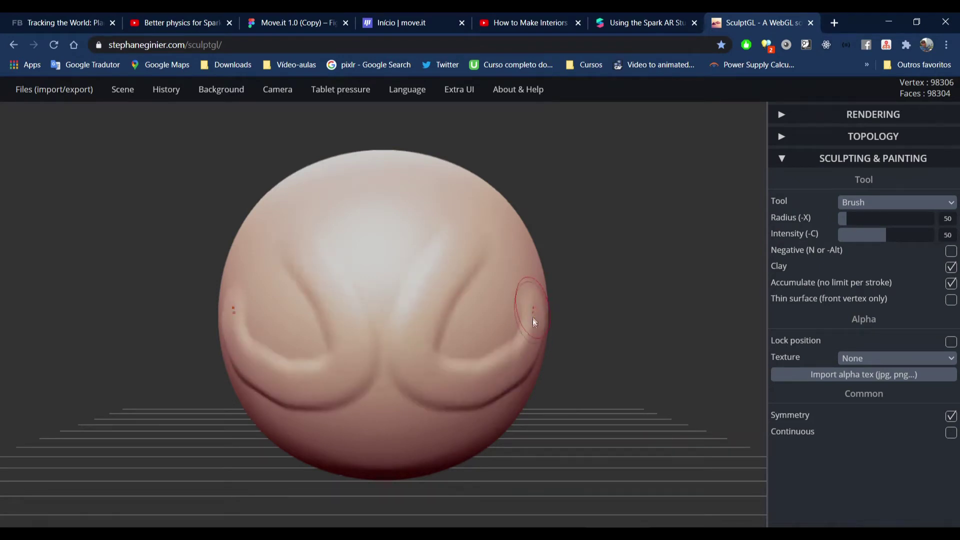
- Sculpt mirrored curved ridges on the upper front of the sphere with the Brush tool
{"action": "mouse_move", "coordinate": [428, 272]}
{"action": "left_mouse_down"}
{"action": "mouse_move", "coordinate": [451, 300]}
{"action": "mouse_move", "coordinate": [475, 289]}
{"action": "mouse_move", "coordinate": [492, 259]}
{"action": "mouse_move", "coordinate": [489, 239]}
{"action": "mouse_move", "coordinate": [460, 227]}
{"action": "mouse_move", "coordinate": [444, 264]}
{"action": "mouse_move", "coordinate": [479, 243]}
{"action": "left_mouse_up"}
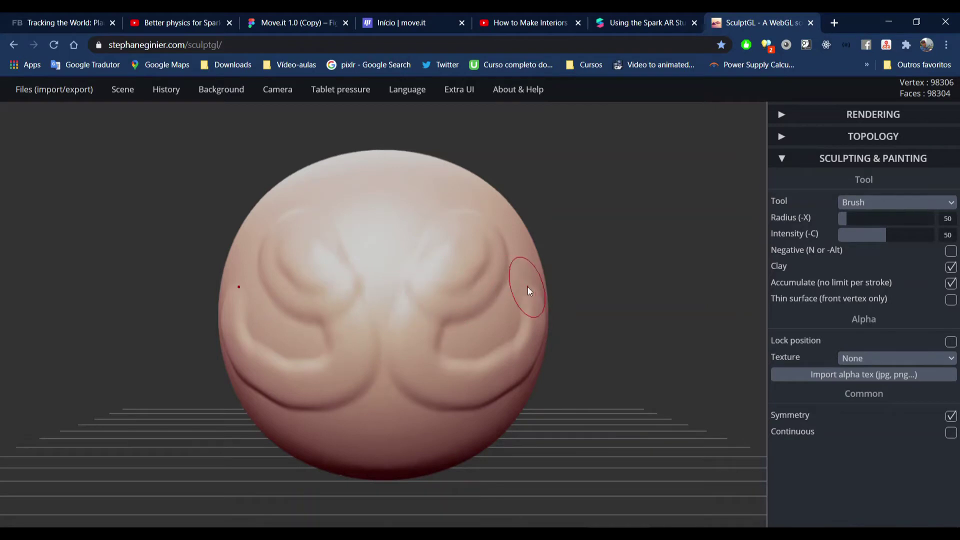
- Switch to the Spark AR Face Reference Assets article and read the section on faceMesh.fbx, faceMesh.dae and faceMesh.obj and its uses
{"action": "left_click", "coordinate": [660, 26]}
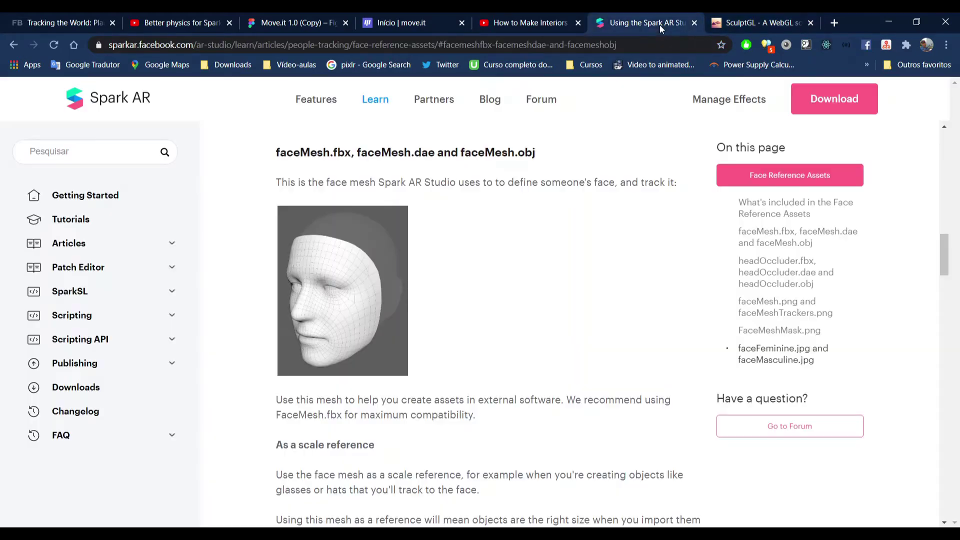
{"action": "scroll", "coordinate": [413, 360], "scroll_direction": "down", "scroll_amount": 2}
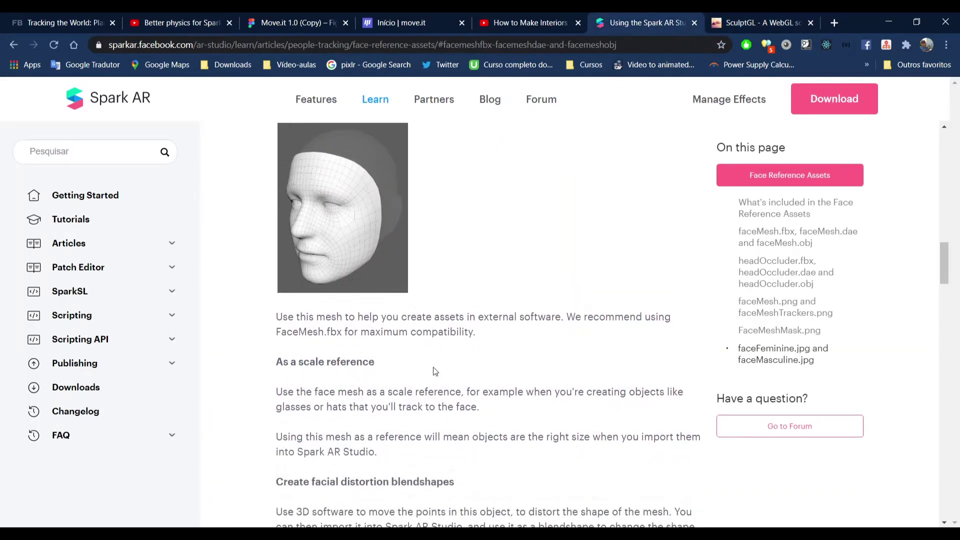
{"action": "scroll", "coordinate": [434, 368], "scroll_direction": "up", "scroll_amount": 2}
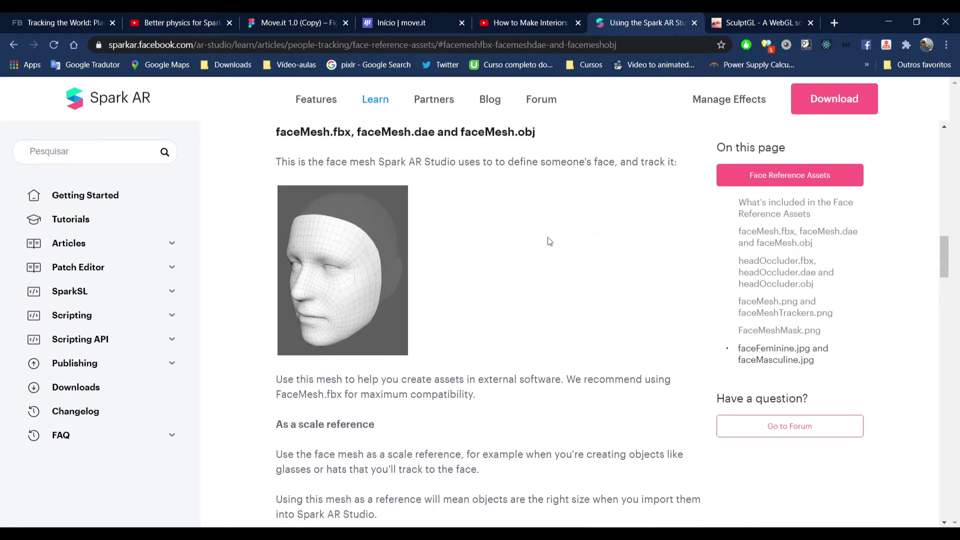
{"action": "scroll", "coordinate": [299, 196], "scroll_direction": "up", "scroll_amount": 1}
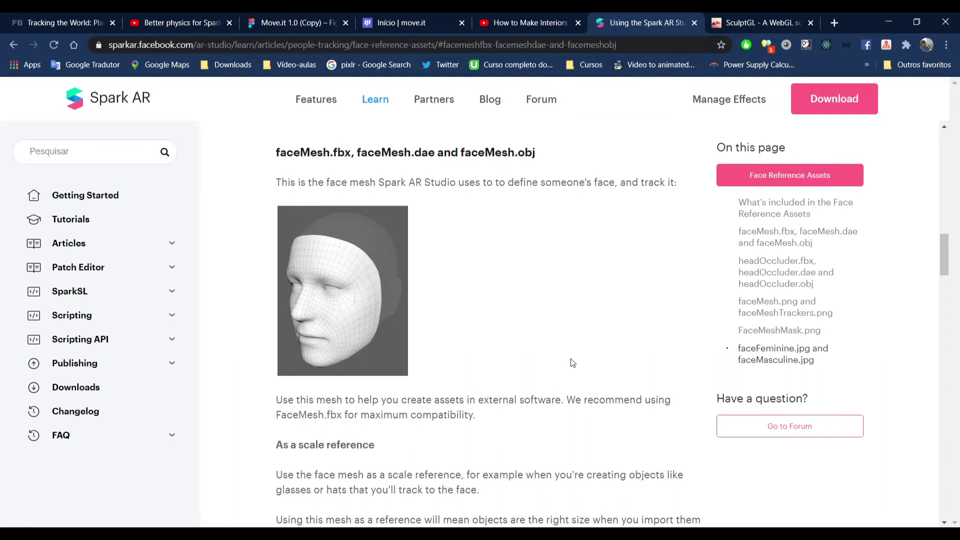
{"action": "scroll", "coordinate": [573, 363], "scroll_direction": "up", "scroll_amount": 1}
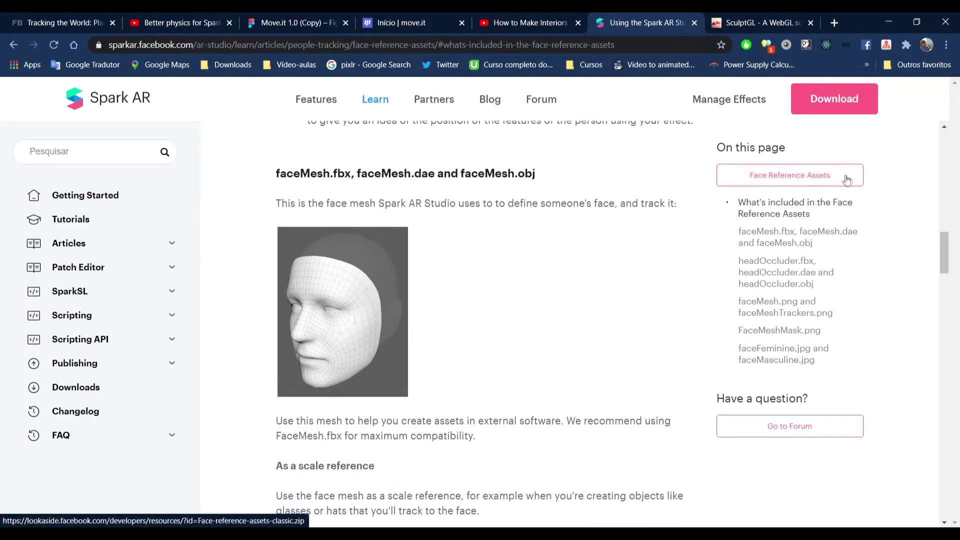
{"action": "scroll", "coordinate": [806, 193], "scroll_direction": "down", "scroll_amount": 1}
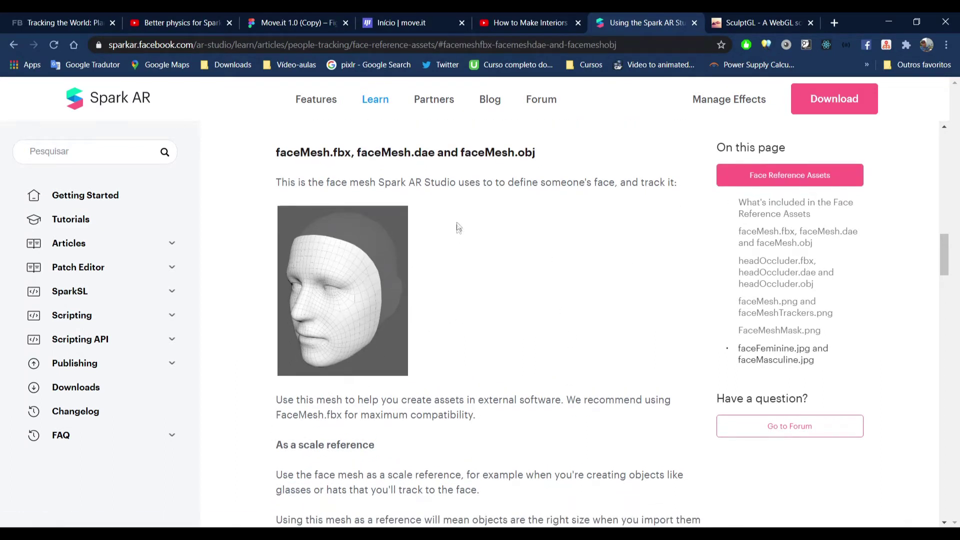
{"action": "scroll", "coordinate": [481, 327], "scroll_direction": "down", "scroll_amount": 1}
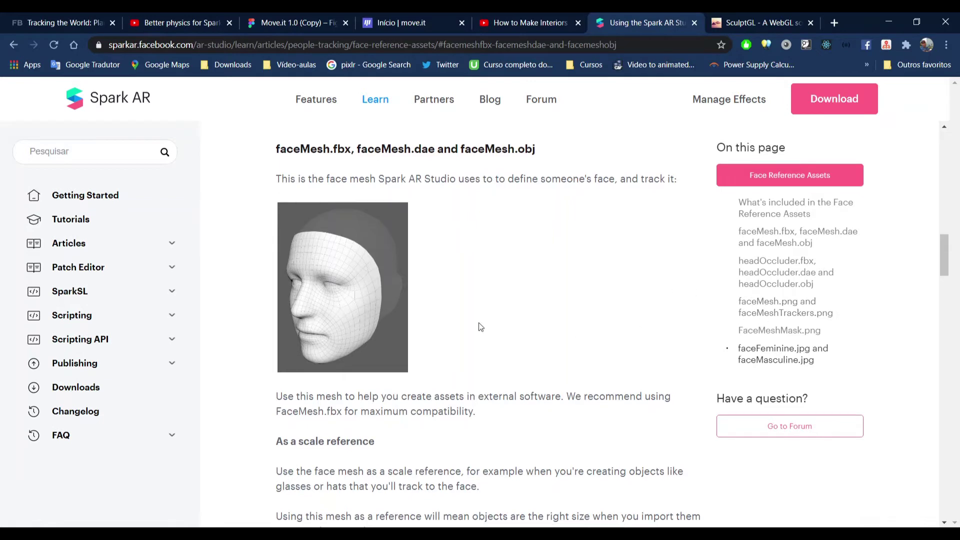
{"action": "scroll", "coordinate": [412, 330], "scroll_direction": "up", "scroll_amount": 1}
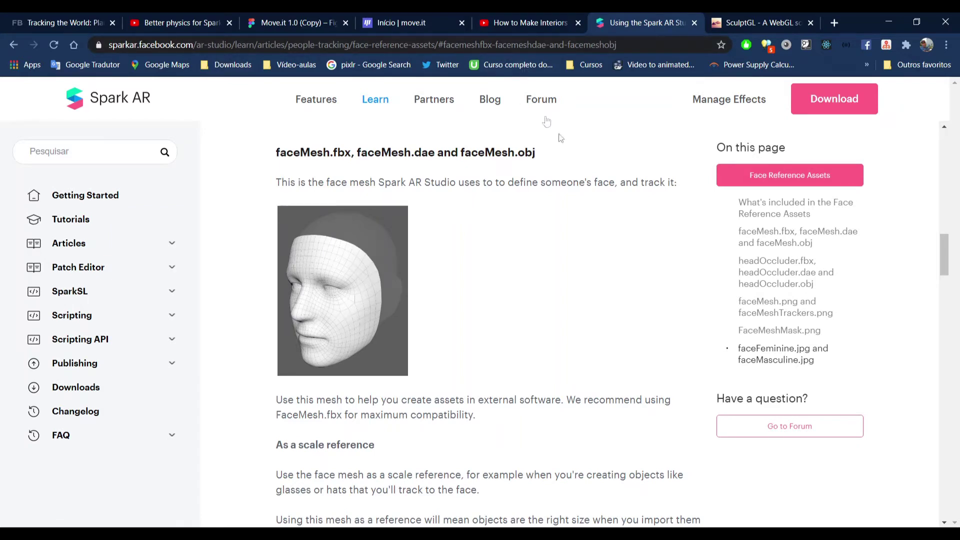
{"action": "scroll", "coordinate": [434, 227], "scroll_direction": "down", "scroll_amount": 1}
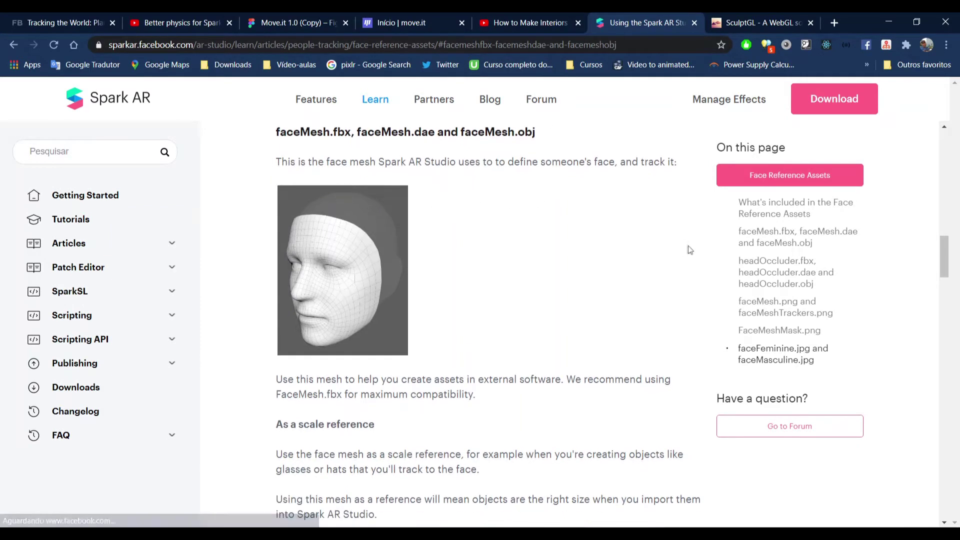
{"action": "scroll", "coordinate": [506, 325], "scroll_direction": "down", "scroll_amount": 5}
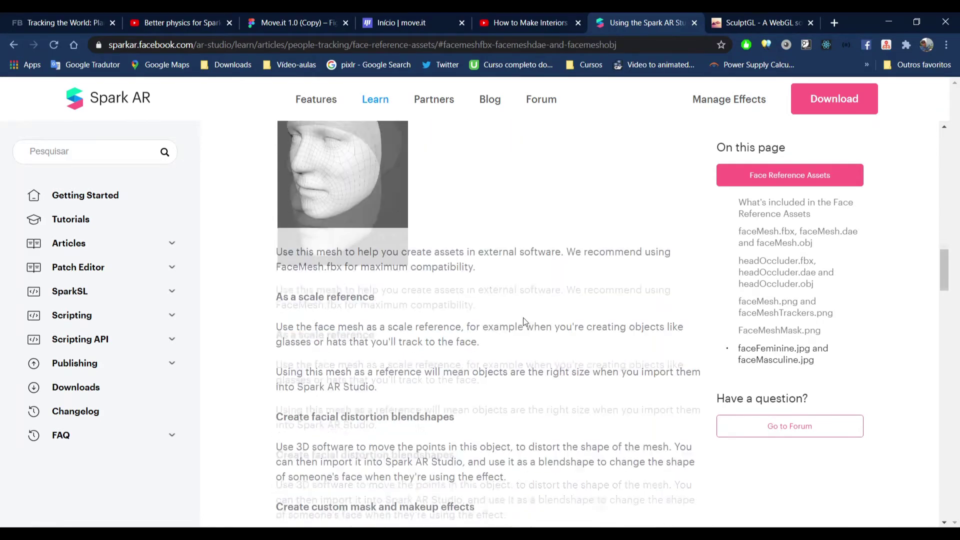
{"action": "scroll", "coordinate": [407, 302], "scroll_direction": "down", "scroll_amount": 5}
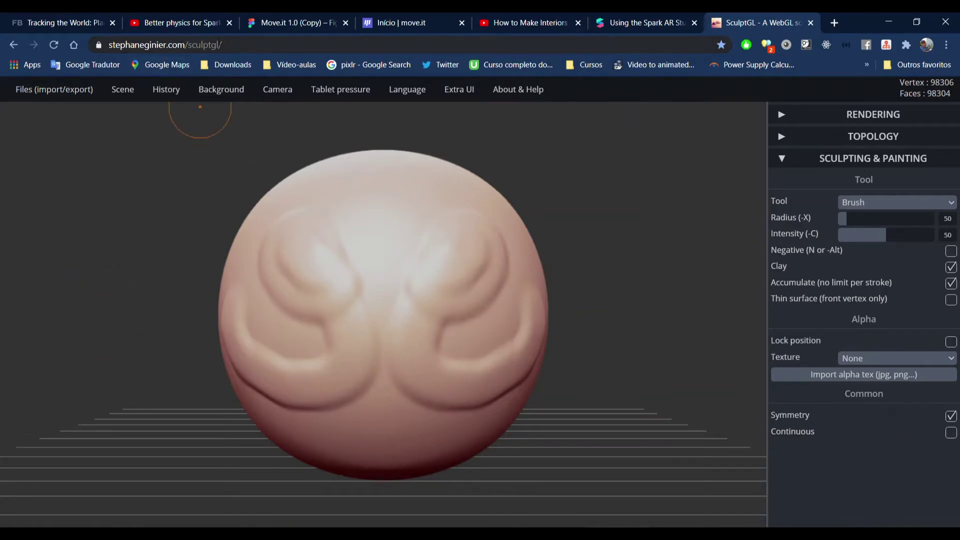
- Return to SculptGL, brush a vertical ridge down the middle of the sphere, and clear the whole scene
{"action": "left_click_drag", "start_coordinate": [383, 189], "coordinate": [383, 440]}
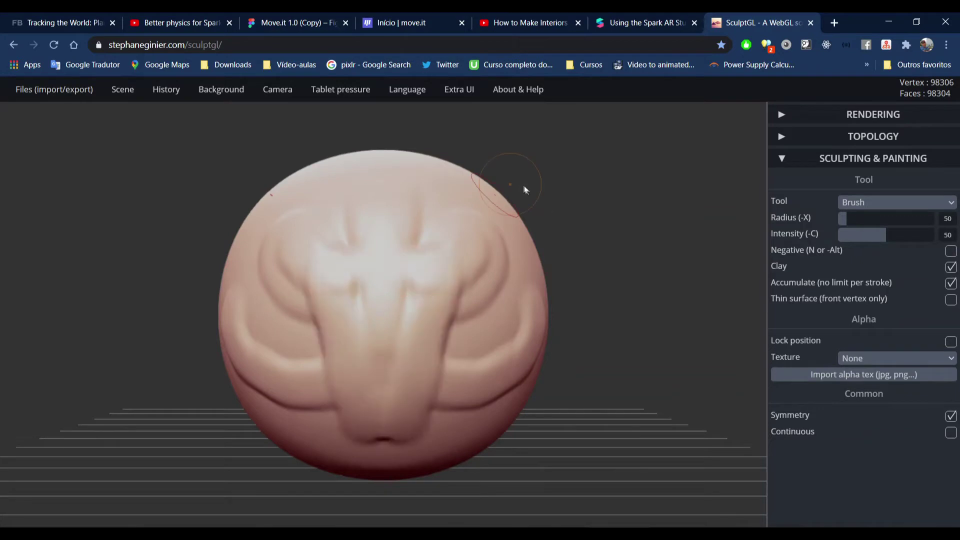
{"action": "mouse_move", "coordinate": [220, 89]}
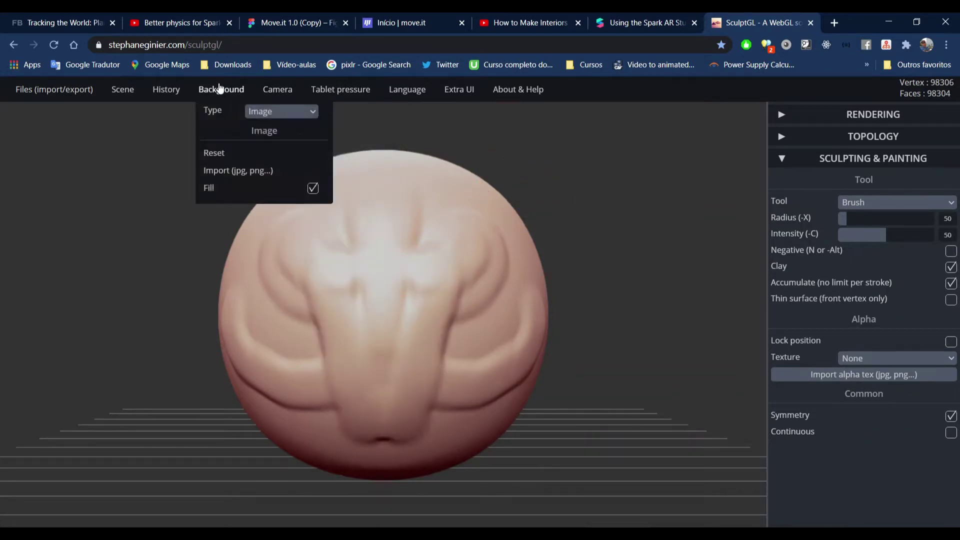
{"action": "mouse_move", "coordinate": [281, 97]}
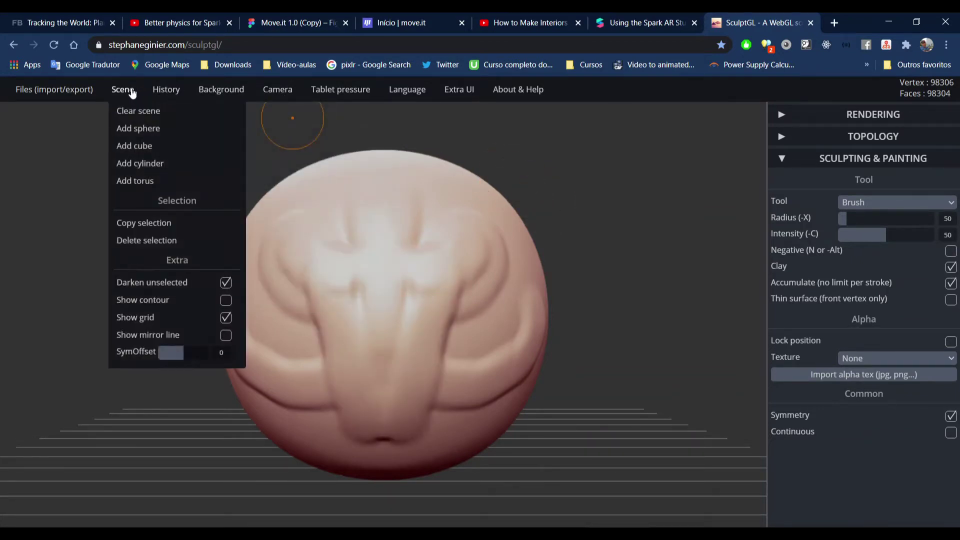
{"action": "mouse_move", "coordinate": [125, 98]}
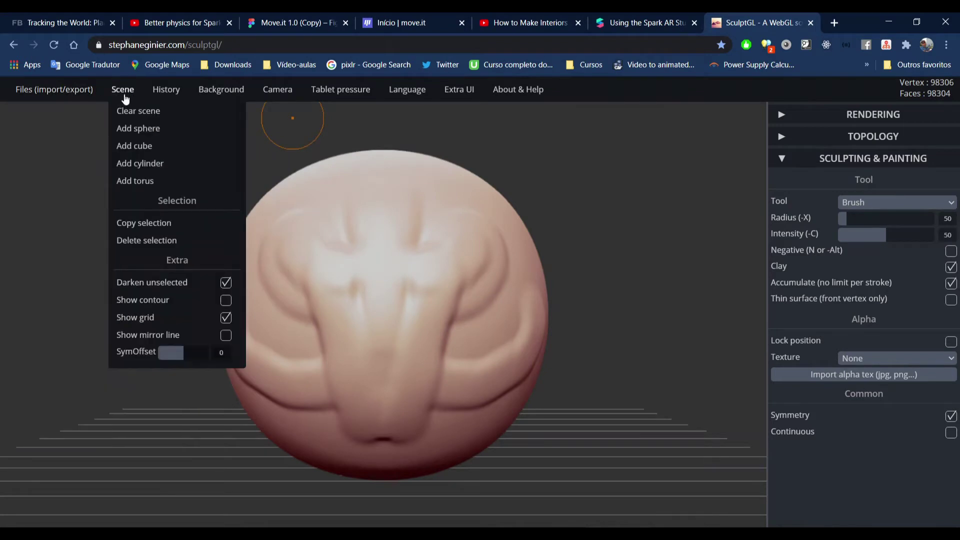
{"action": "left_click", "coordinate": [151, 114]}
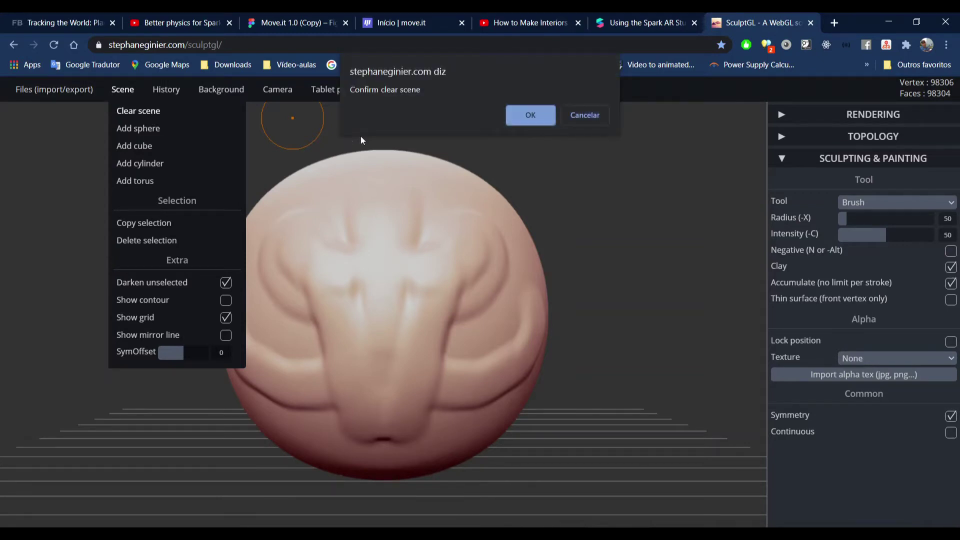
{"action": "left_click", "coordinate": [529, 115]}
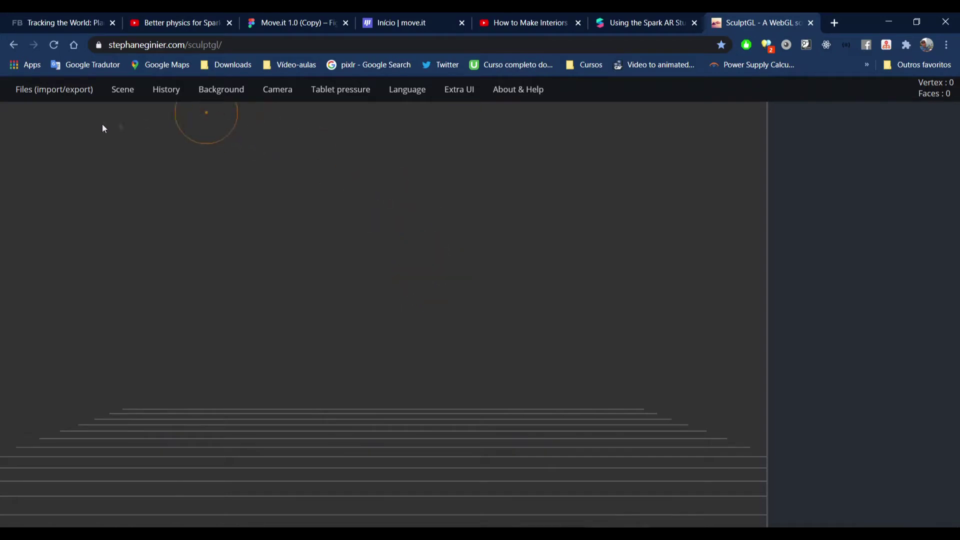
- Import faceMesh.obj from the FaceAssets Mesh folder into the empty scene
{"action": "mouse_move", "coordinate": [54, 99]}
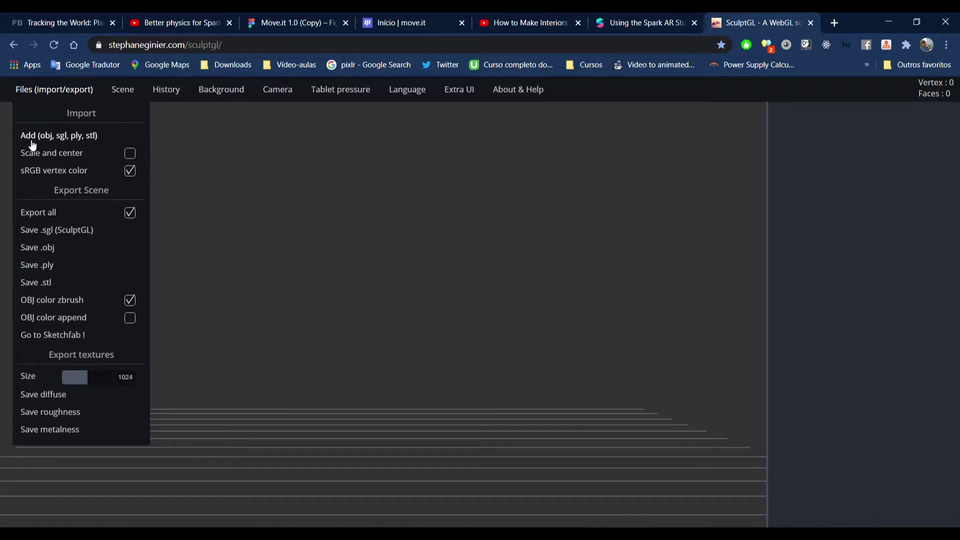
{"action": "left_click", "coordinate": [59, 140]}
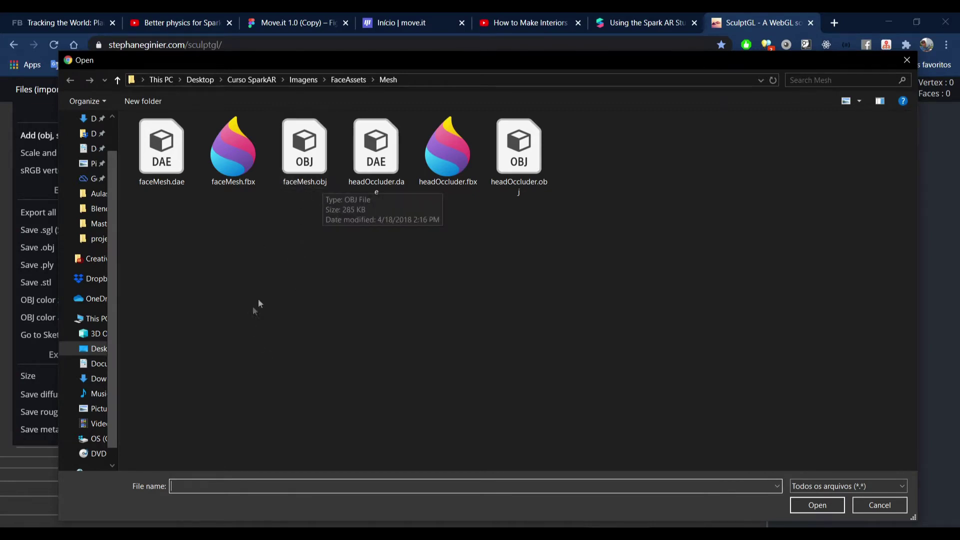
{"action": "left_click", "coordinate": [317, 185]}
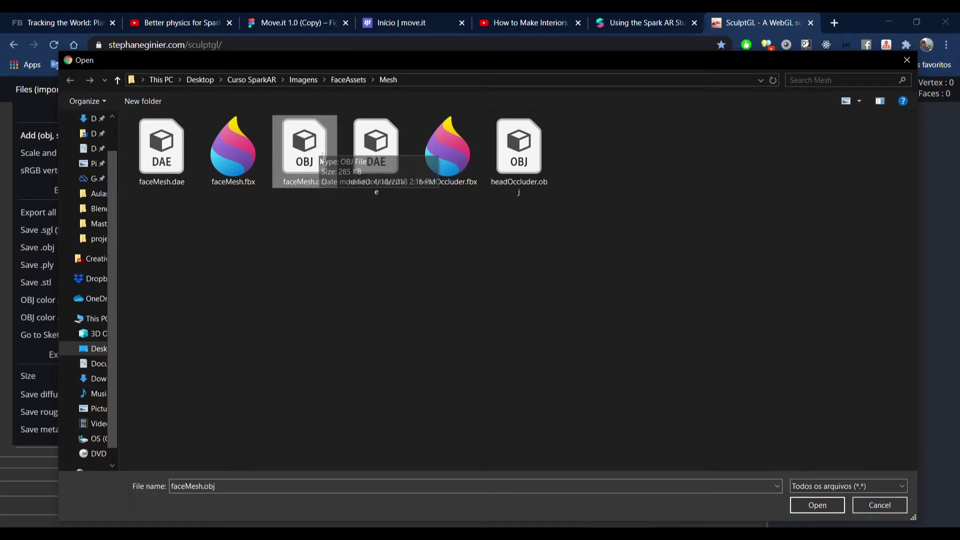
{"action": "left_click", "coordinate": [816, 504]}
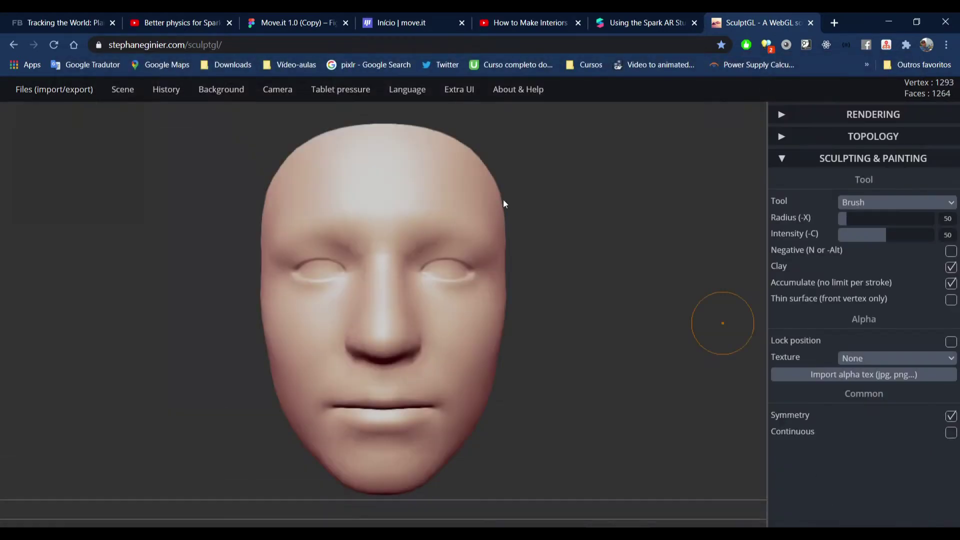
- Preview the Pearl, matcap FV and Green matcaps on the face mesh, and set the matcap back to Skin Hazardousarts2
{"action": "mouse_move", "coordinate": [365, 356]}
{"action": "right_mouse_down"}
{"action": "mouse_move", "coordinate": [340, 352]}
{"action": "mouse_move", "coordinate": [358, 357]}
{"action": "right_mouse_up"}
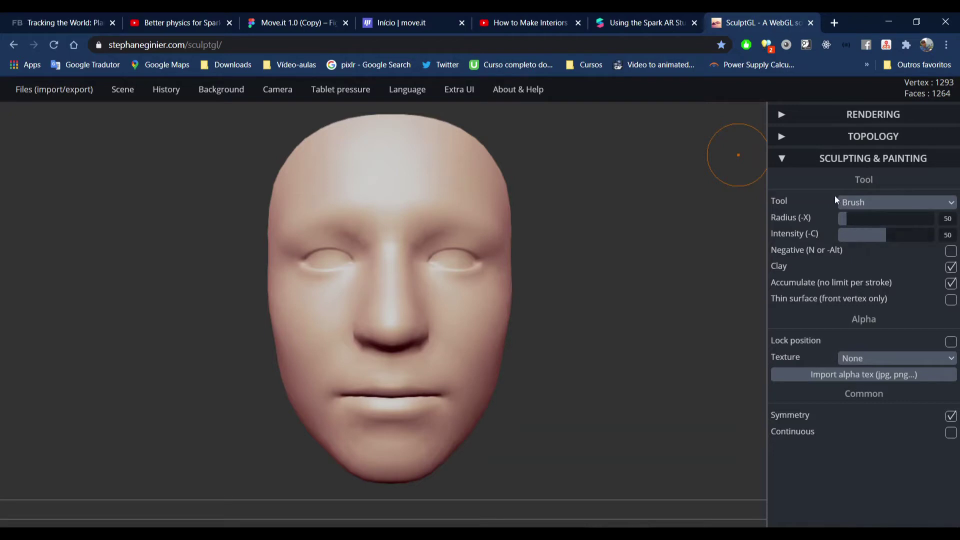
{"action": "left_click", "coordinate": [782, 136]}
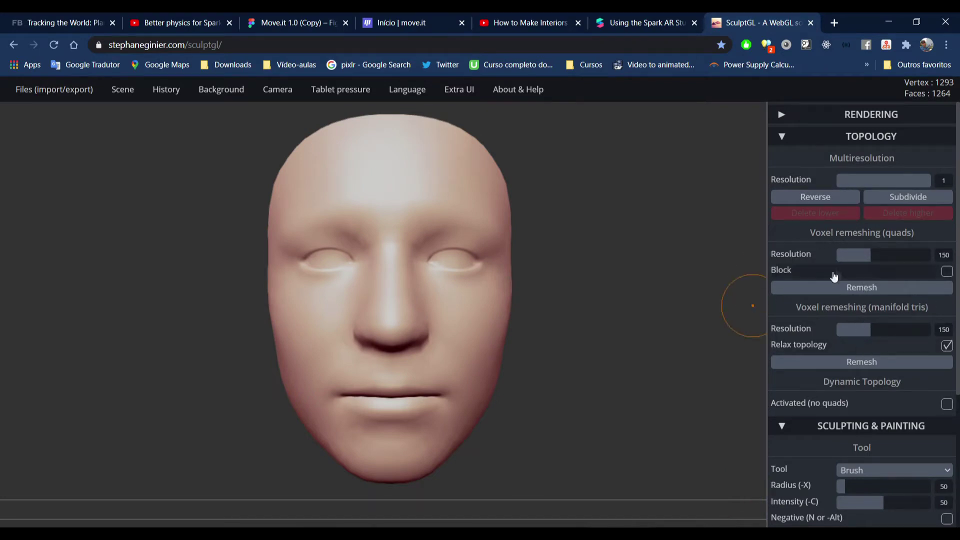
{"action": "left_click", "coordinate": [787, 121]}
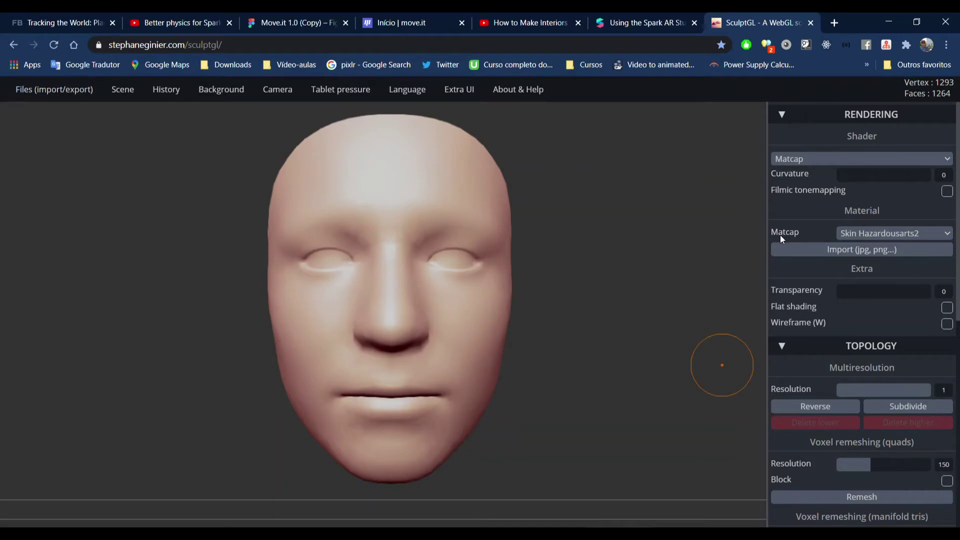
{"action": "left_click", "coordinate": [898, 234]}
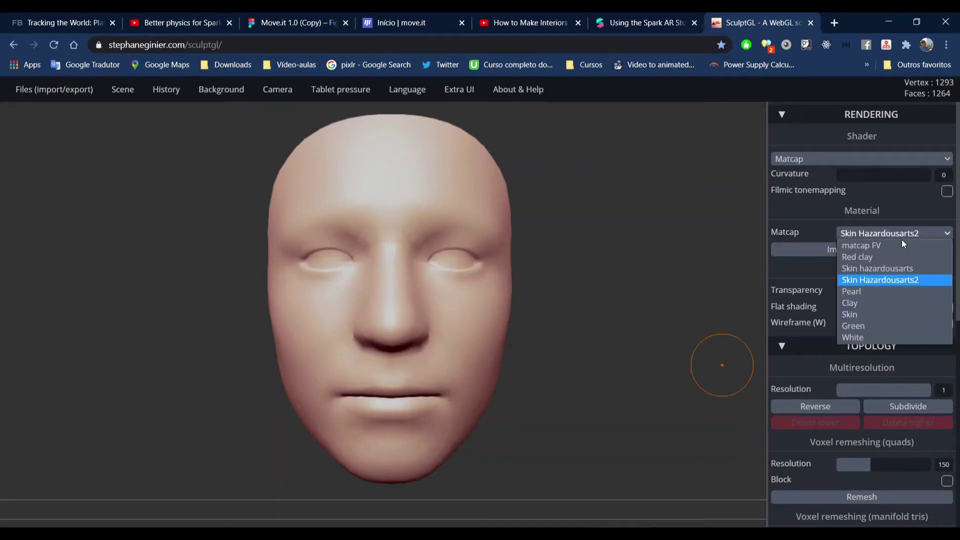
{"action": "left_click", "coordinate": [881, 293]}
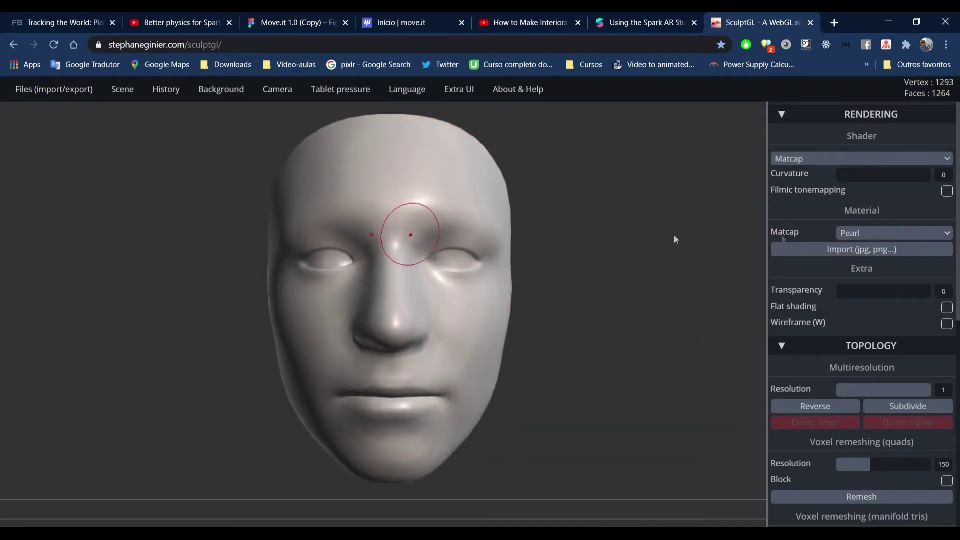
{"action": "left_click", "coordinate": [919, 240]}
{"action": "left_click", "coordinate": [899, 246]}
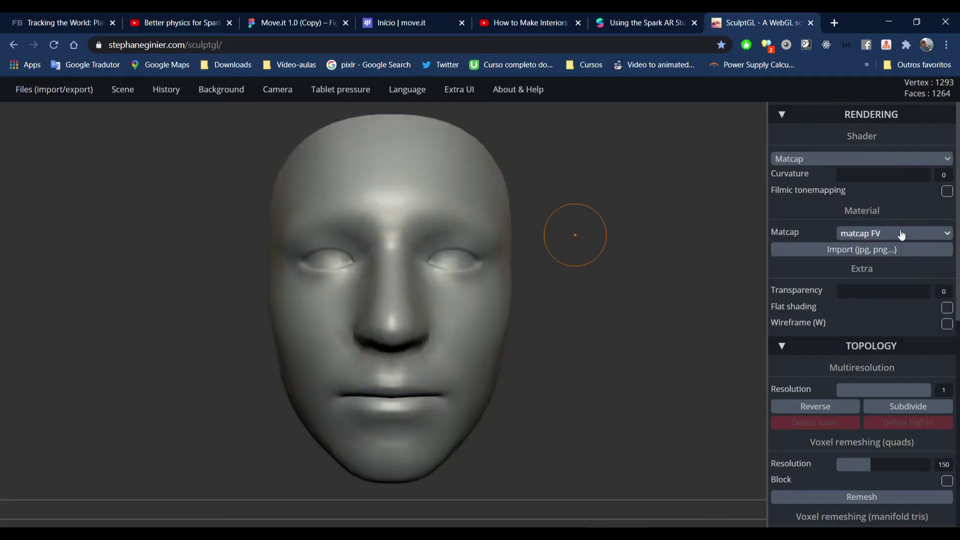
{"action": "left_click", "coordinate": [902, 233]}
{"action": "left_click", "coordinate": [865, 326]}
{"action": "left_click", "coordinate": [883, 235]}
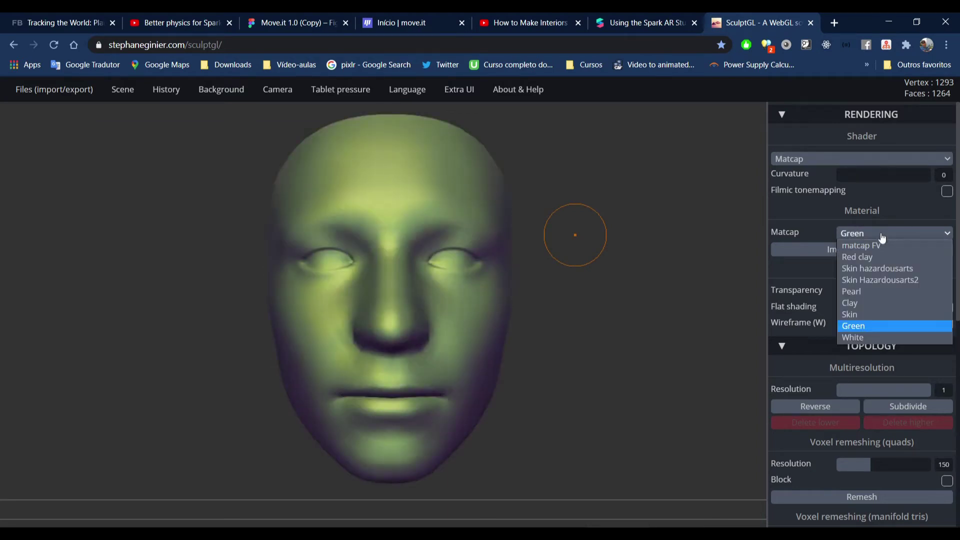
{"action": "left_click", "coordinate": [896, 279]}
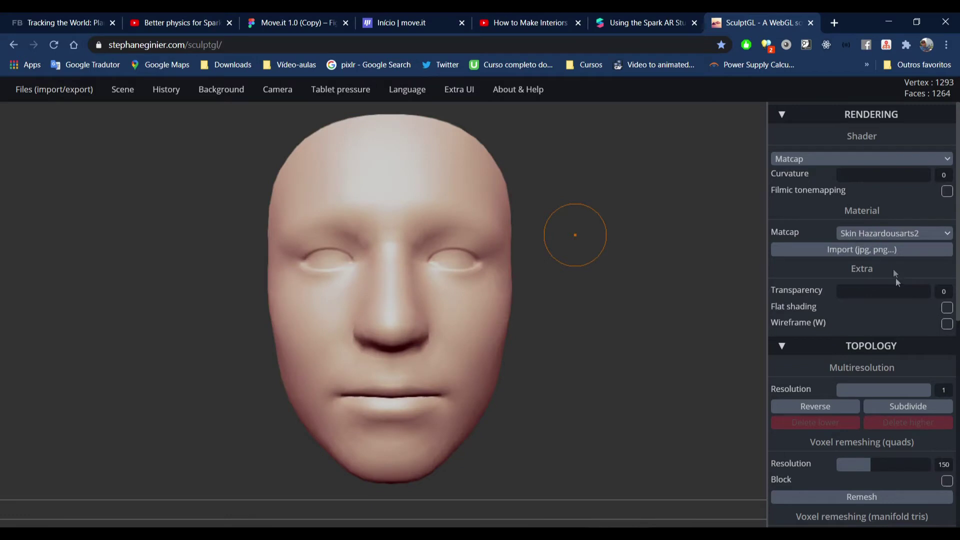
{"action": "left_click", "coordinate": [791, 120]}
{"action": "left_click", "coordinate": [782, 138]}
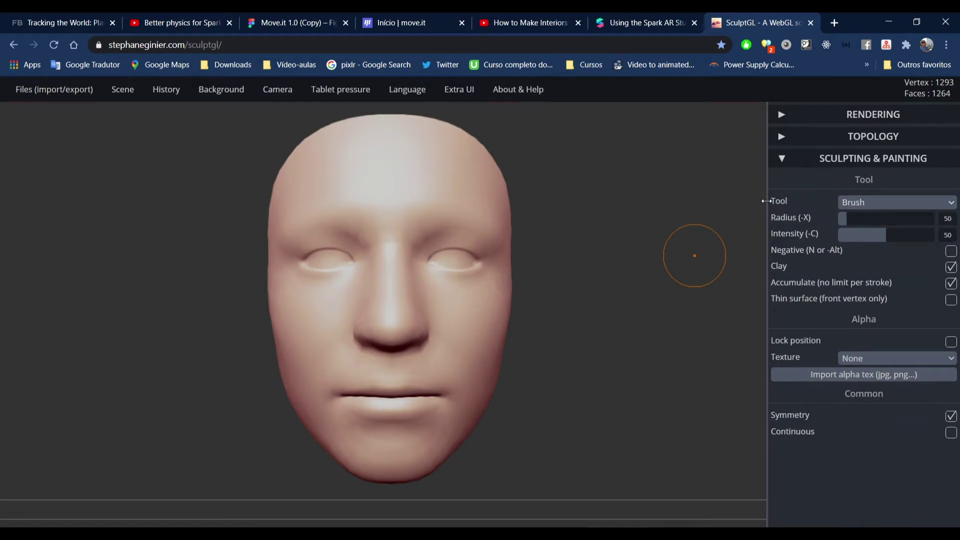
- Build up two symmetrical horn-like bumps on the forehead above the brows with the Brush tool
{"action": "left_click", "coordinate": [885, 207]}
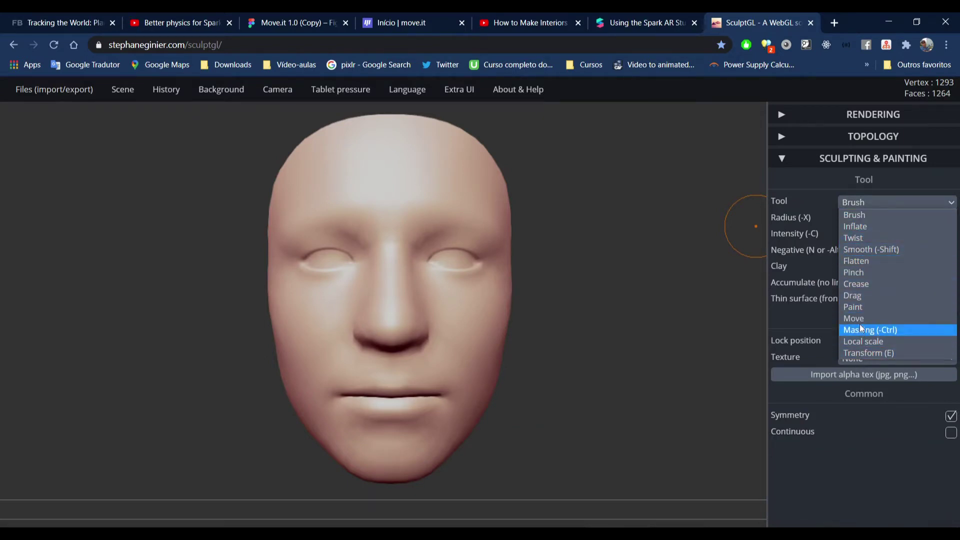
{"action": "left_click", "coordinate": [870, 216]}
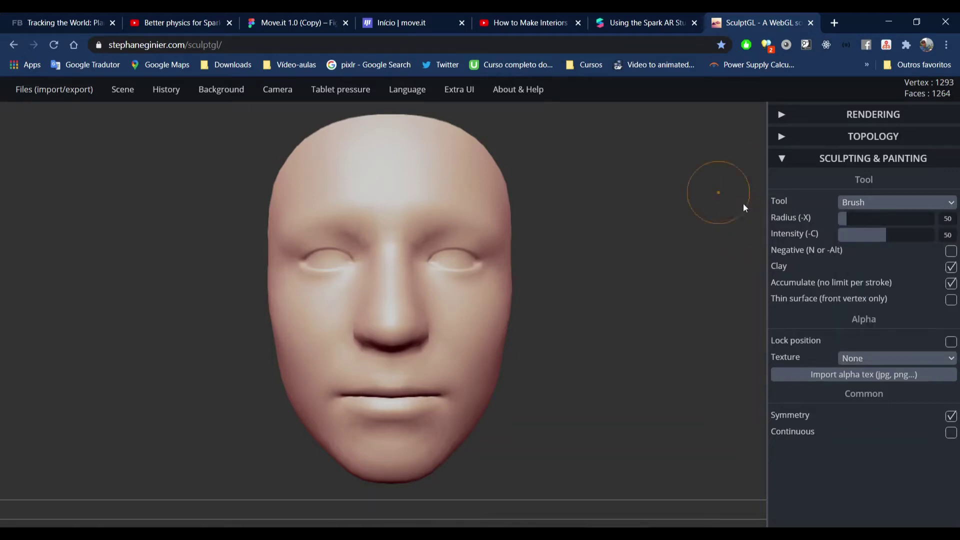
{"action": "scroll", "coordinate": [482, 179], "scroll_direction": "up", "scroll_amount": 2}
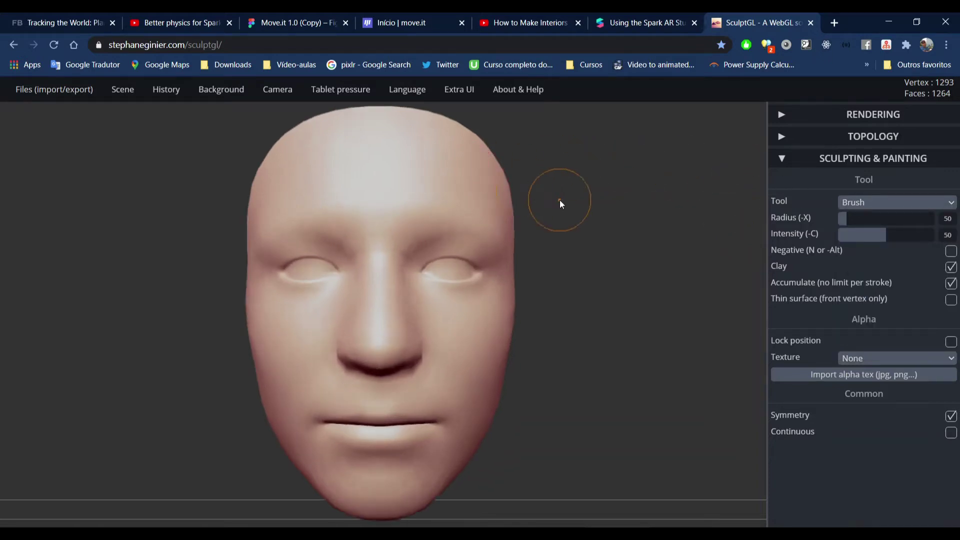
{"action": "scroll", "coordinate": [559, 200], "scroll_direction": "up", "scroll_amount": 2}
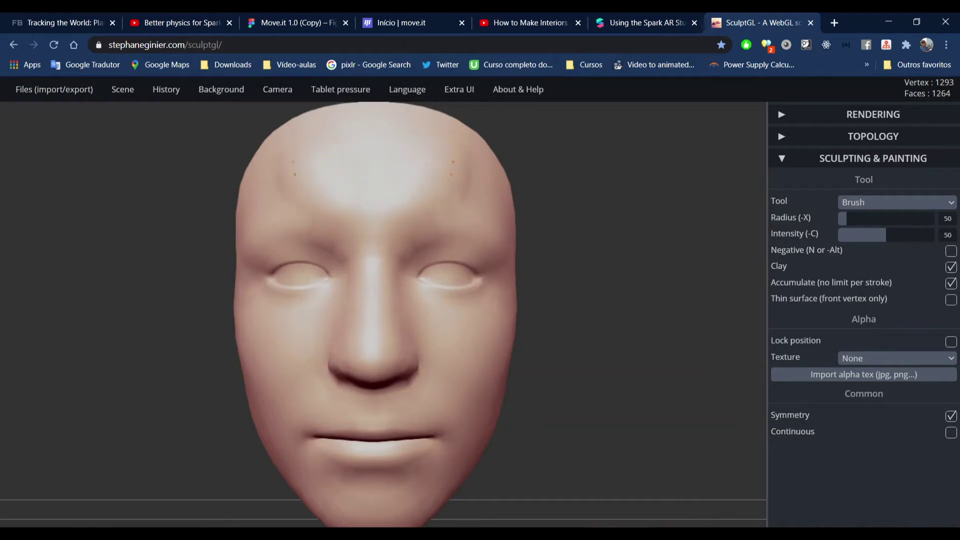
{"action": "left_click_drag", "start_coordinate": [444, 143], "coordinate": [444, 187]}
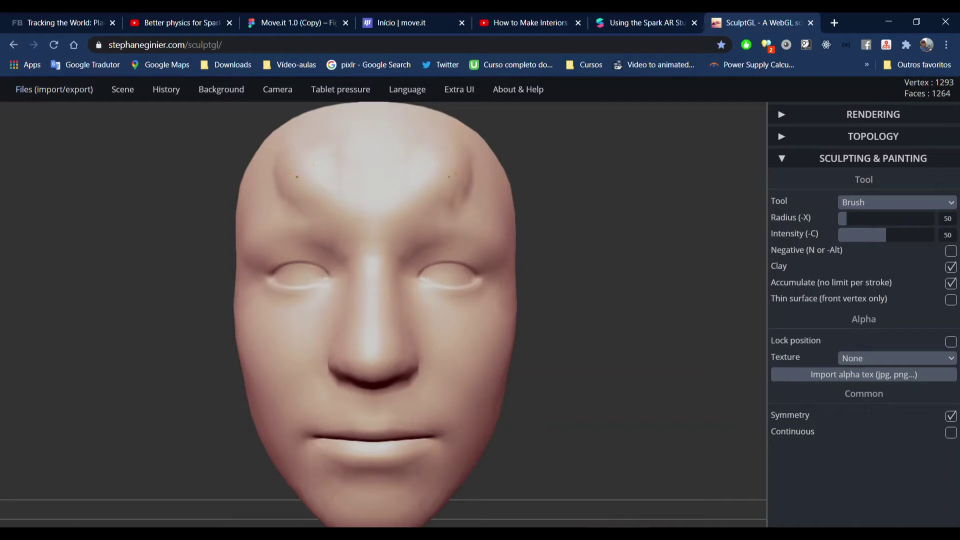
{"action": "mouse_move", "coordinate": [437, 156]}
{"action": "left_mouse_down"}
{"action": "mouse_move", "coordinate": [458, 180]}
{"action": "mouse_move", "coordinate": [441, 179]}
{"action": "mouse_move", "coordinate": [444, 158]}
{"action": "mouse_move", "coordinate": [456, 164]}
{"action": "mouse_move", "coordinate": [423, 189]}
{"action": "left_mouse_up"}
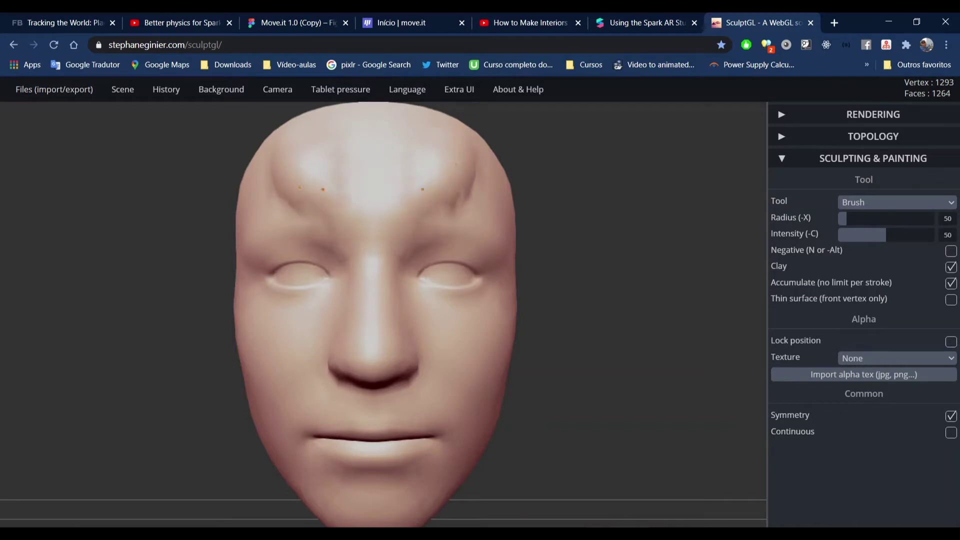
{"action": "left_click_drag", "start_coordinate": [435, 157], "coordinate": [476, 192]}
{"action": "mouse_move", "coordinate": [452, 145]}
{"action": "left_mouse_down"}
{"action": "mouse_move", "coordinate": [472, 162]}
{"action": "mouse_move", "coordinate": [455, 170]}
{"action": "mouse_move", "coordinate": [442, 153]}
{"action": "left_mouse_up"}
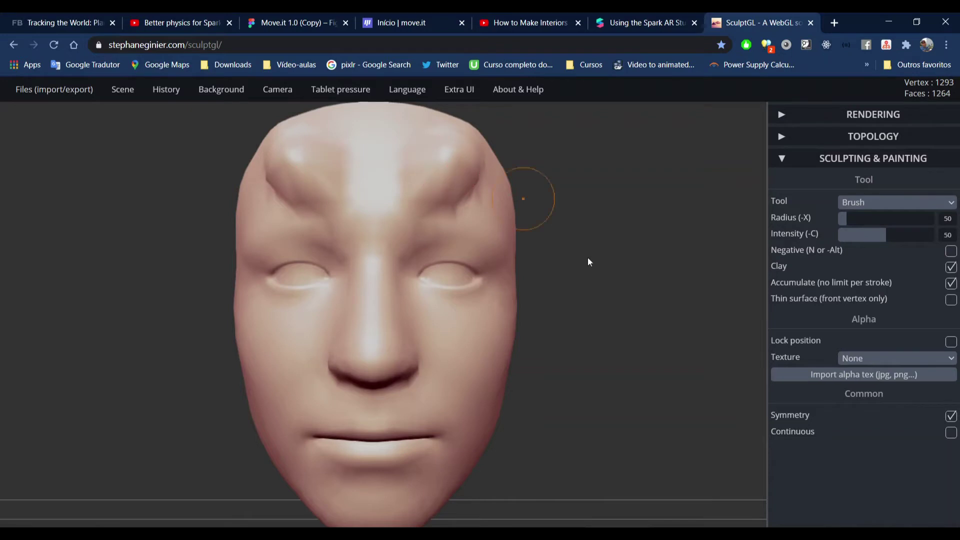
- Set the Brush radius to 99 and intensity to 78, and enlarge the two forehead bumps
{"action": "scroll", "coordinate": [554, 277], "scroll_direction": "down", "scroll_amount": 2}
{"action": "left_click_drag", "start_coordinate": [535, 278], "coordinate": [511, 282]}
{"action": "mouse_move", "coordinate": [607, 306]}
{"action": "left_mouse_down"}
{"action": "mouse_move", "coordinate": [504, 343]}
{"action": "mouse_move", "coordinate": [420, 310]}
{"action": "mouse_move", "coordinate": [391, 320]}
{"action": "mouse_move", "coordinate": [490, 342]}
{"action": "mouse_move", "coordinate": [701, 313]}
{"action": "mouse_move", "coordinate": [505, 337]}
{"action": "mouse_move", "coordinate": [615, 323]}
{"action": "mouse_move", "coordinate": [609, 330]}
{"action": "left_mouse_up"}
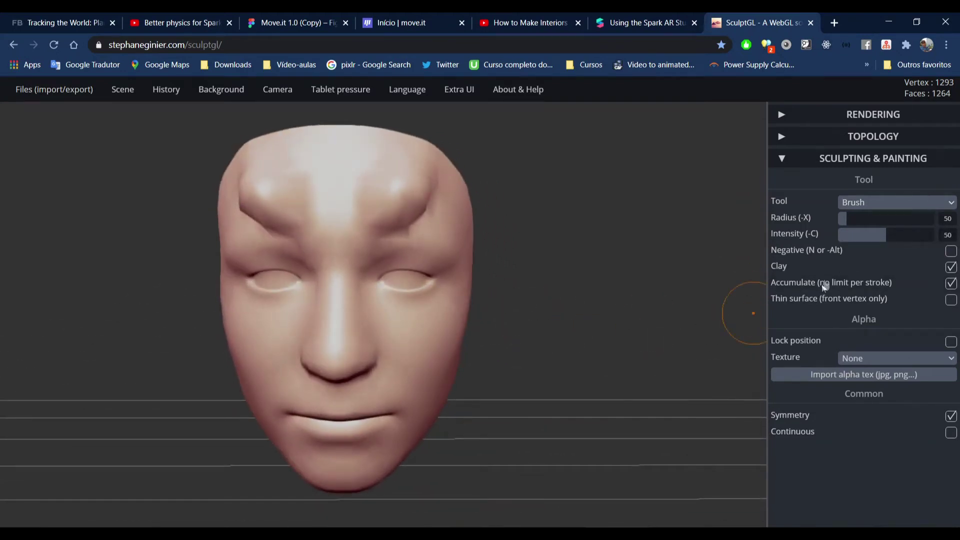
{"action": "left_click_drag", "start_coordinate": [850, 221], "coordinate": [899, 224]}
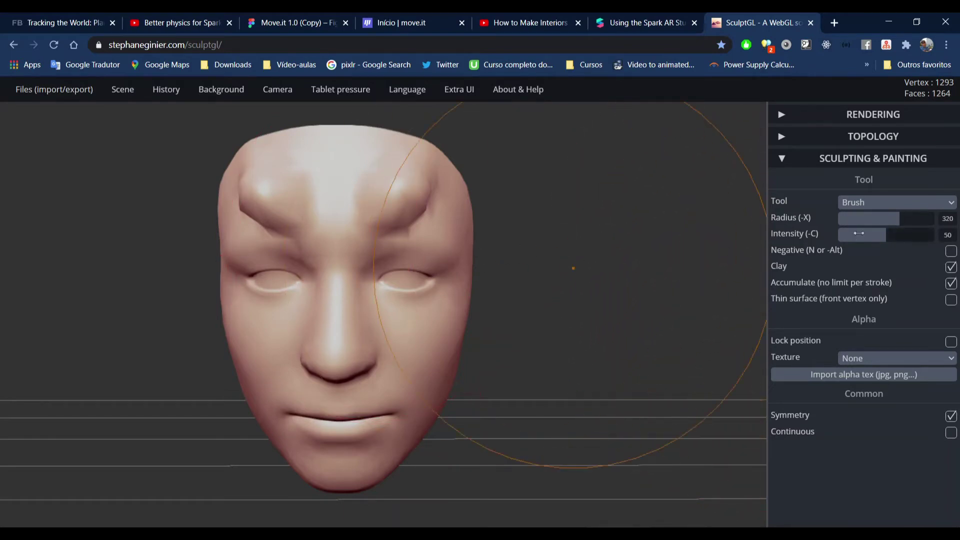
{"action": "left_click_drag", "start_coordinate": [902, 219], "coordinate": [857, 220]}
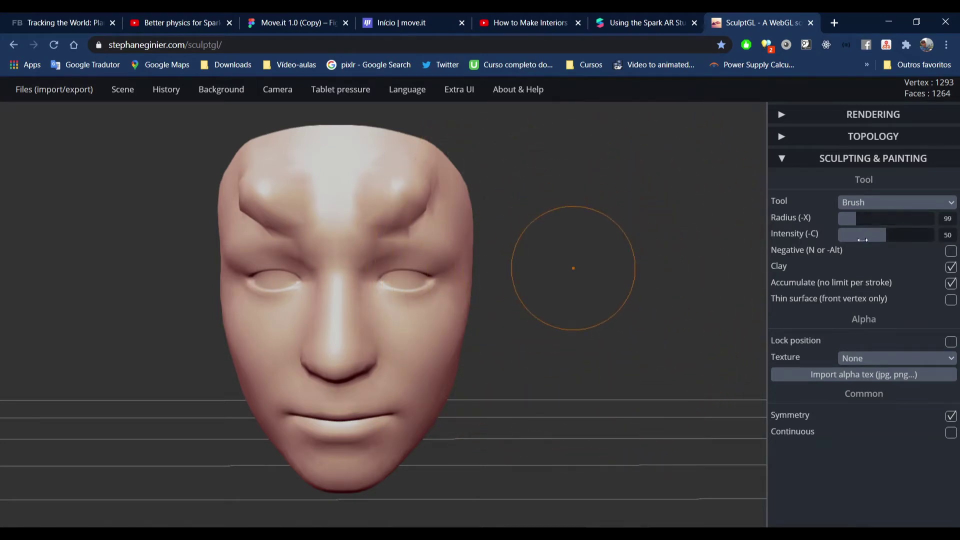
{"action": "left_click_drag", "start_coordinate": [886, 234], "coordinate": [911, 235]}
{"action": "left_click_drag", "start_coordinate": [406, 194], "coordinate": [410, 184]}
{"action": "key", "text": "ctrl+z"}
{"action": "left_click_drag", "start_coordinate": [409, 188], "coordinate": [388, 202]}
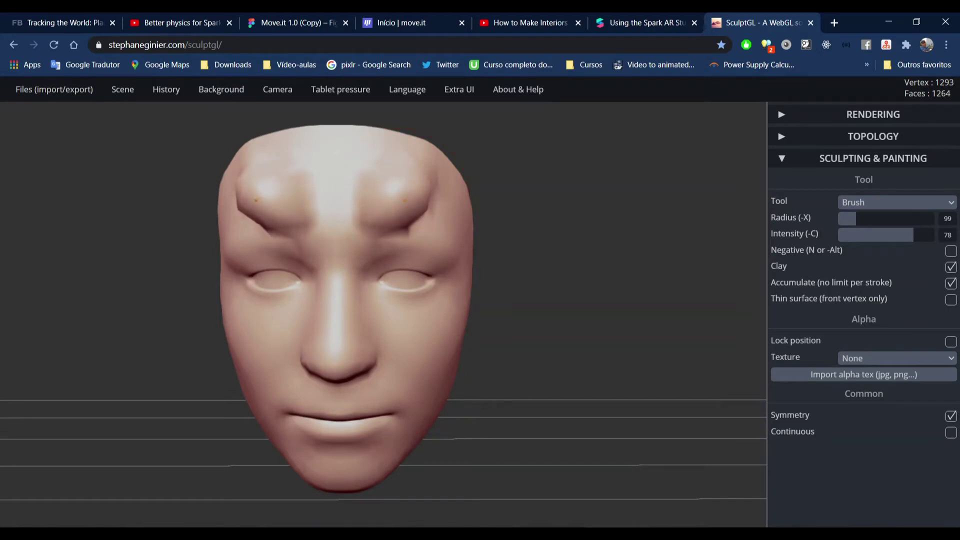
{"action": "left_click_drag", "start_coordinate": [405, 200], "coordinate": [418, 181]}
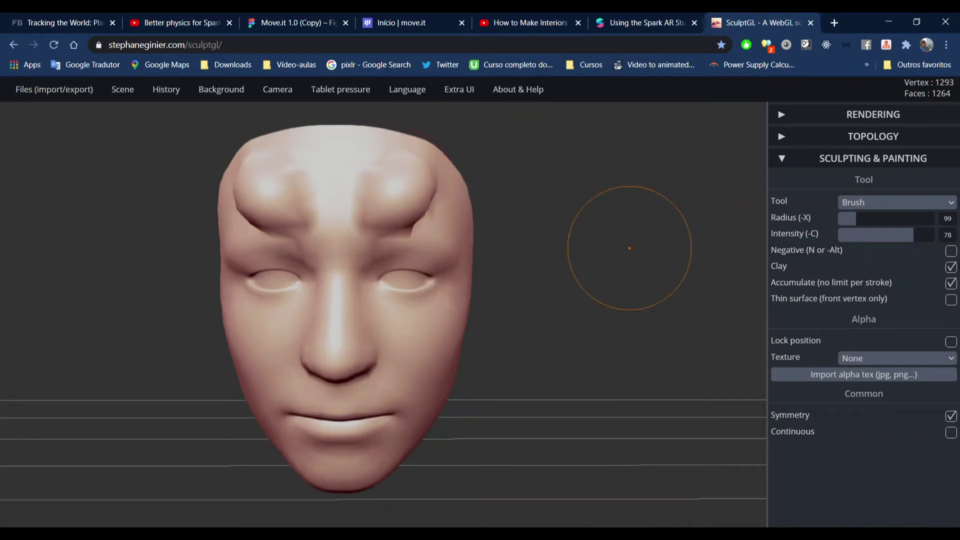
- Carve the forehead bumps inward with the negative Brush, and hollow the cheeks the same way
{"action": "left_click", "coordinate": [950, 251]}
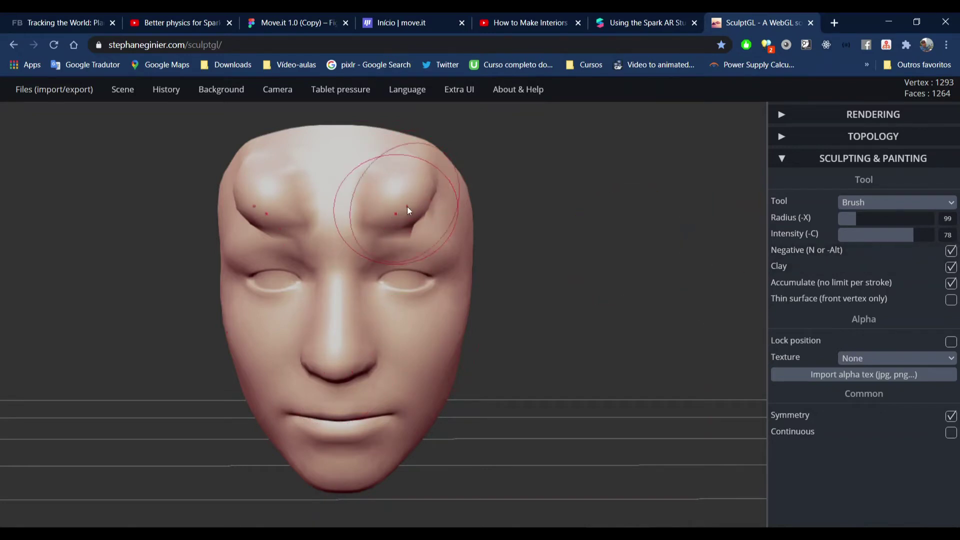
{"action": "mouse_move", "coordinate": [407, 203]}
{"action": "left_mouse_down"}
{"action": "mouse_move", "coordinate": [399, 185]}
{"action": "mouse_move", "coordinate": [383, 204]}
{"action": "mouse_move", "coordinate": [394, 210]}
{"action": "mouse_move", "coordinate": [417, 191]}
{"action": "mouse_move", "coordinate": [417, 176]}
{"action": "mouse_move", "coordinate": [400, 175]}
{"action": "mouse_move", "coordinate": [390, 192]}
{"action": "mouse_move", "coordinate": [418, 202]}
{"action": "mouse_move", "coordinate": [402, 195]}
{"action": "mouse_move", "coordinate": [402, 217]}
{"action": "mouse_move", "coordinate": [433, 212]}
{"action": "mouse_move", "coordinate": [418, 199]}
{"action": "mouse_move", "coordinate": [434, 218]}
{"action": "left_mouse_up"}
{"action": "mouse_move", "coordinate": [537, 370]}
{"action": "left_mouse_down"}
{"action": "mouse_move", "coordinate": [399, 392]}
{"action": "mouse_move", "coordinate": [349, 355]}
{"action": "mouse_move", "coordinate": [360, 373]}
{"action": "mouse_move", "coordinate": [473, 403]}
{"action": "mouse_move", "coordinate": [517, 350]}
{"action": "mouse_move", "coordinate": [523, 370]}
{"action": "mouse_move", "coordinate": [550, 367]}
{"action": "left_mouse_up"}
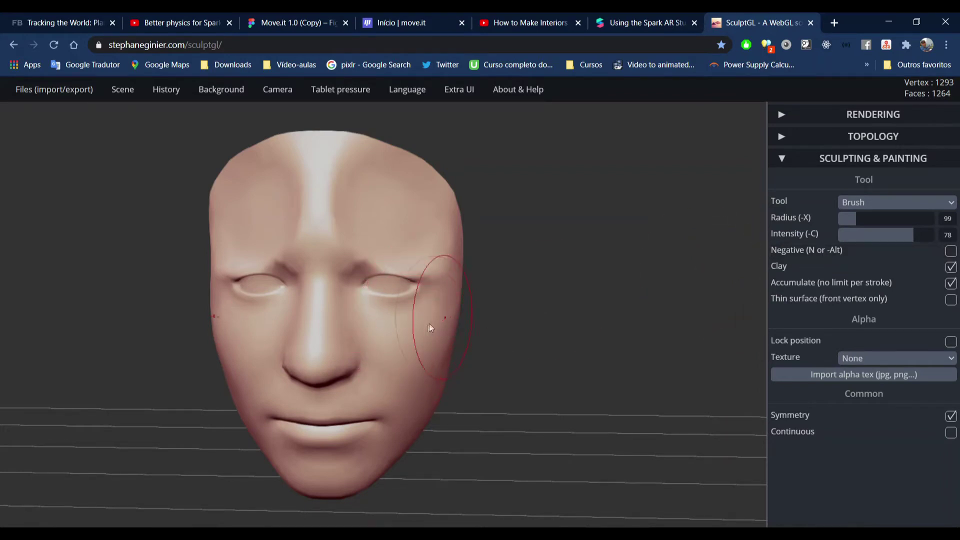
{"action": "key", "text": "n"}
{"action": "mouse_move", "coordinate": [414, 331]}
{"action": "left_mouse_down"}
{"action": "mouse_move", "coordinate": [390, 289]}
{"action": "mouse_move", "coordinate": [402, 341]}
{"action": "left_mouse_up"}
{"action": "key", "text": "n"}
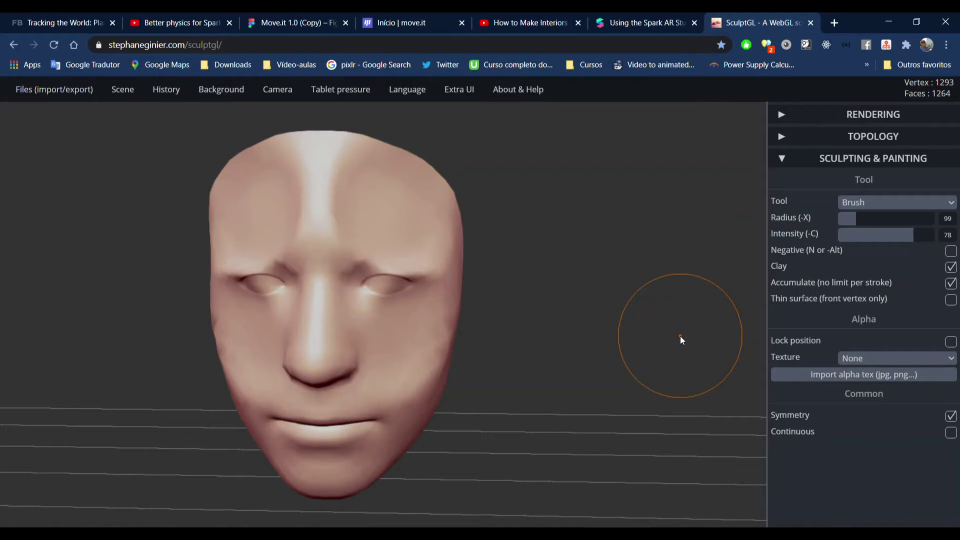
- Undo all the sculpting strokes and the mesh import, back to an empty scene
{"action": "key", "text": "ctrl+z"}
{"action": "key", "text": "ctrl+z"}
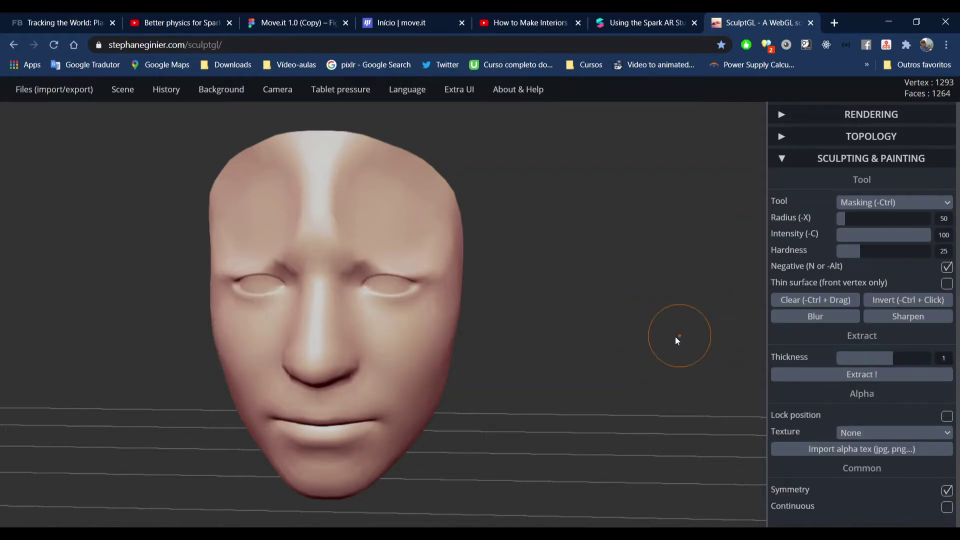
{"action": "key", "text": "ctrl+z"}
{"action": "key", "text": "ctrl+z"}
{"action": "key", "text": "ctrl+z"}
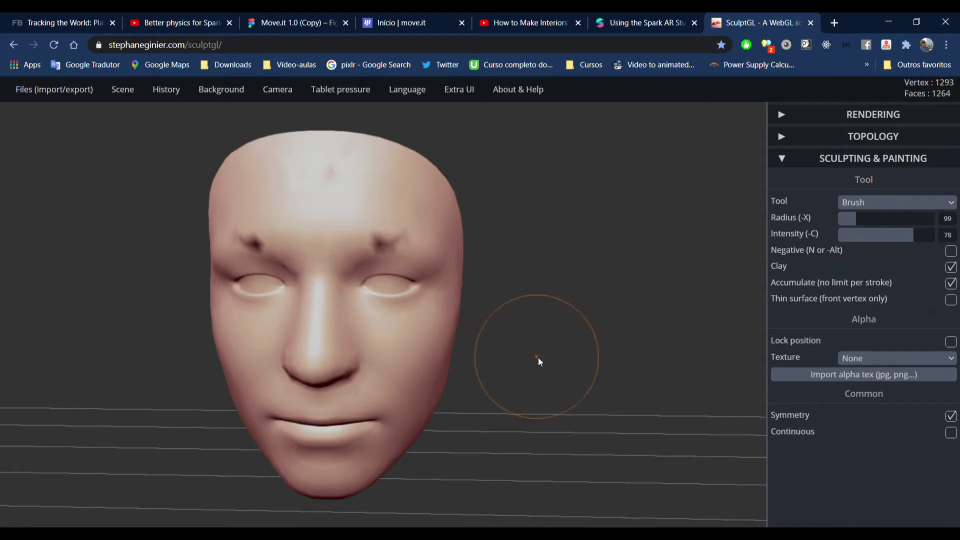
{"action": "key", "text": "ctrl+z"}
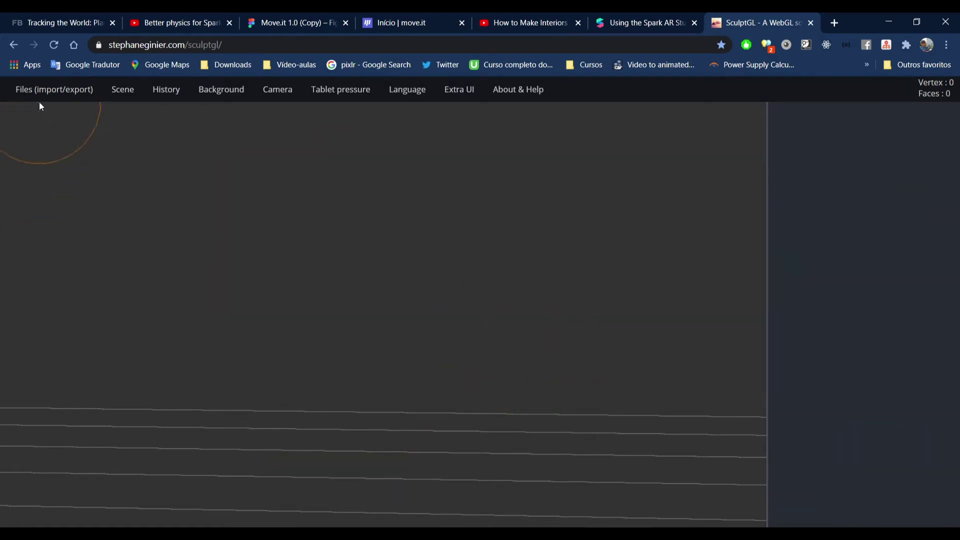
- Reimport the original faceMesh.obj from the FaceAssets Mesh folder into the empty scene
{"action": "mouse_move", "coordinate": [28, 91]}
{"action": "left_click", "coordinate": [63, 137]}
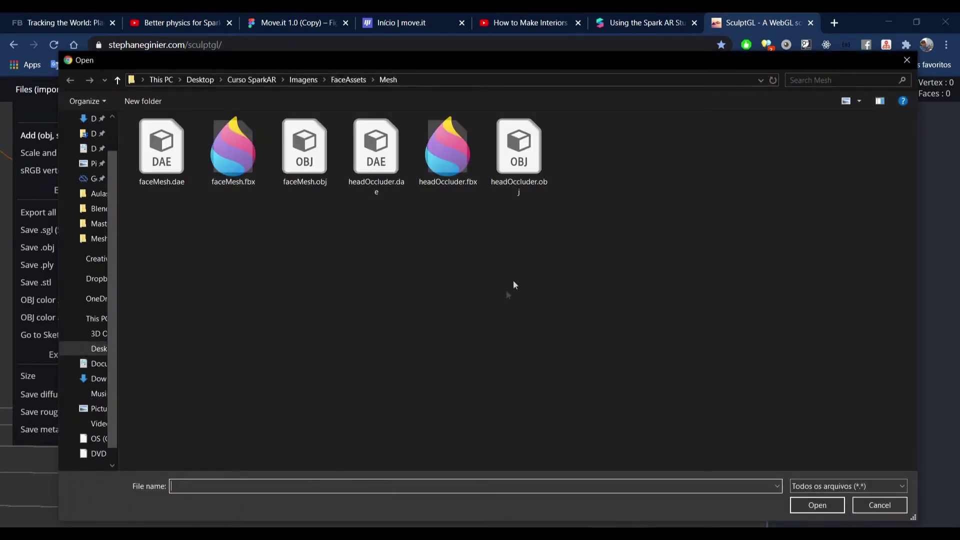
{"action": "left_click", "coordinate": [305, 150]}
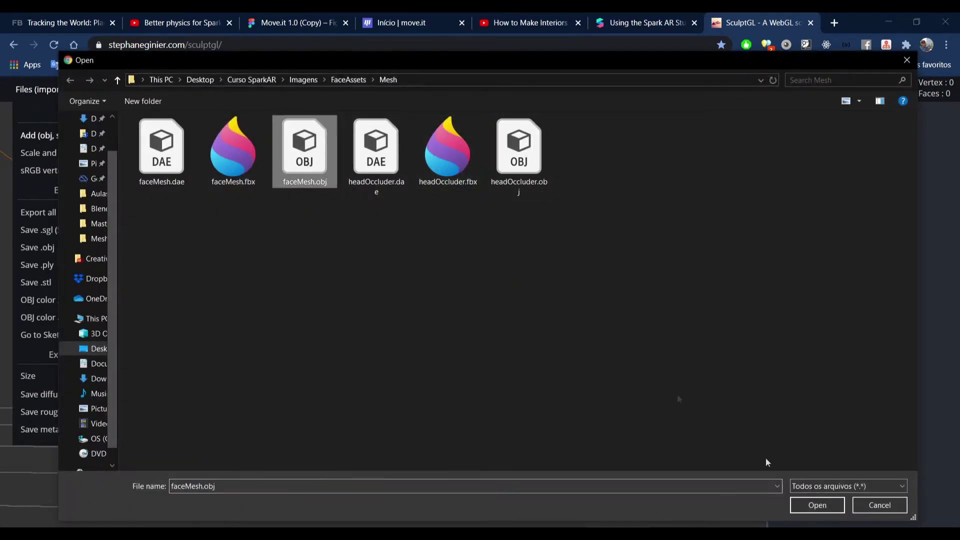
{"action": "left_click", "coordinate": [815, 506]}
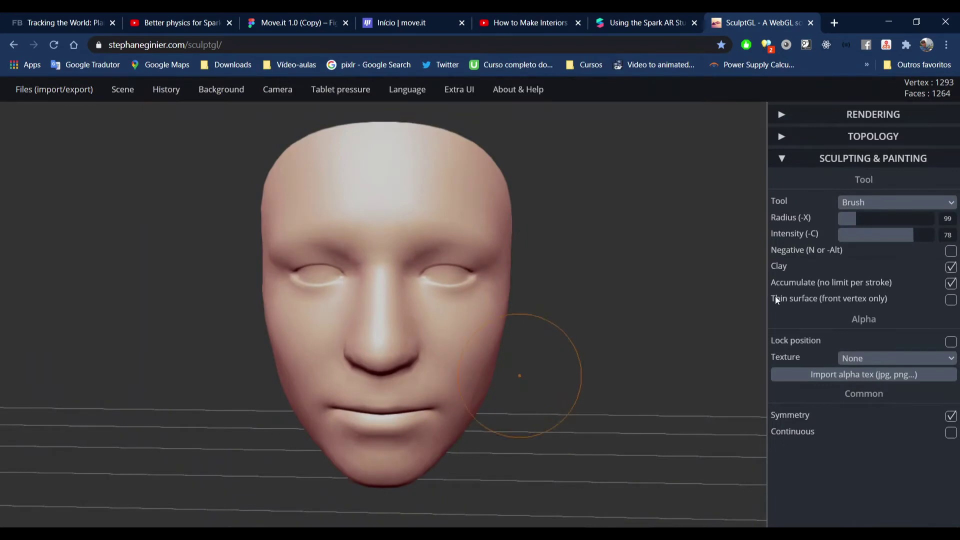
- Puff out both cheeks symmetrically with the Inflate tool at radius 50 and intensity 30
{"action": "left_click", "coordinate": [880, 209]}
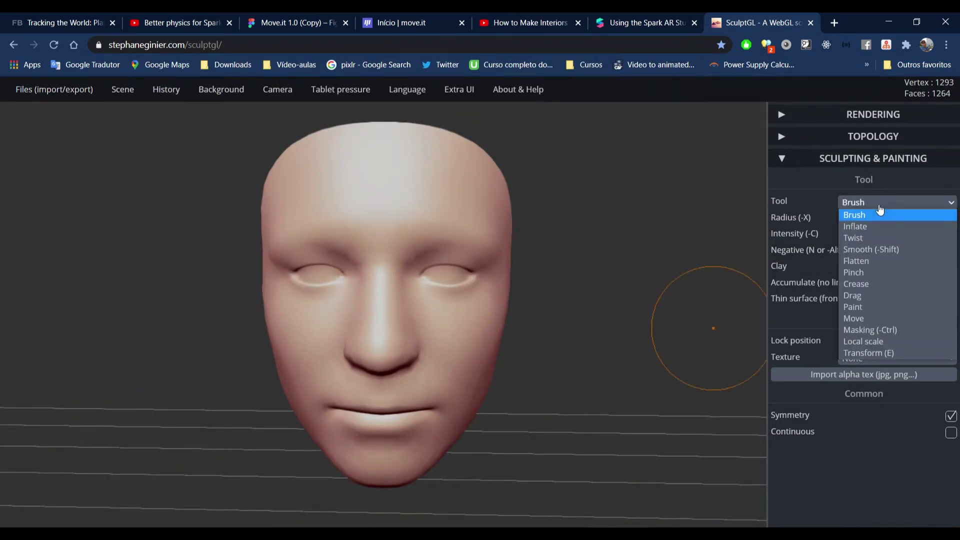
{"action": "left_click", "coordinate": [856, 227]}
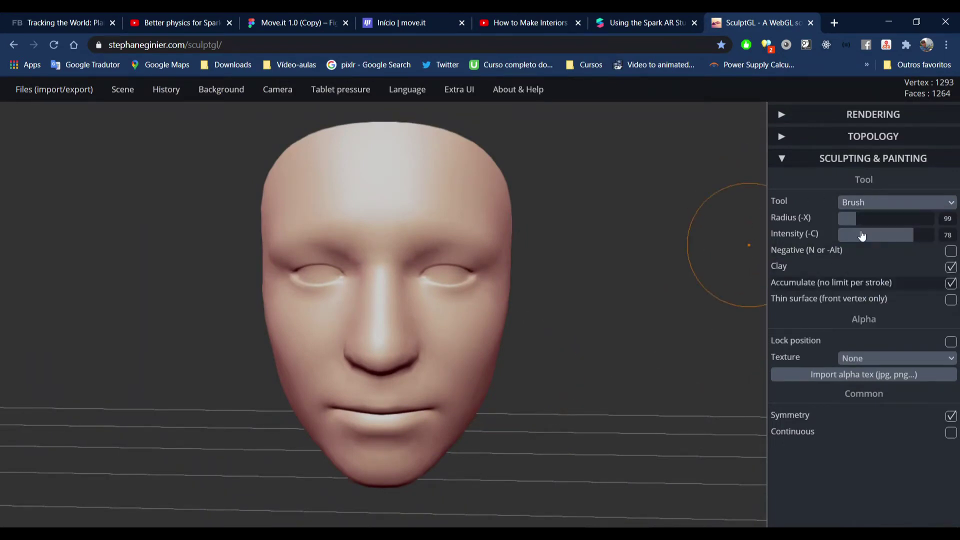
{"action": "left_click", "coordinate": [466, 331]}
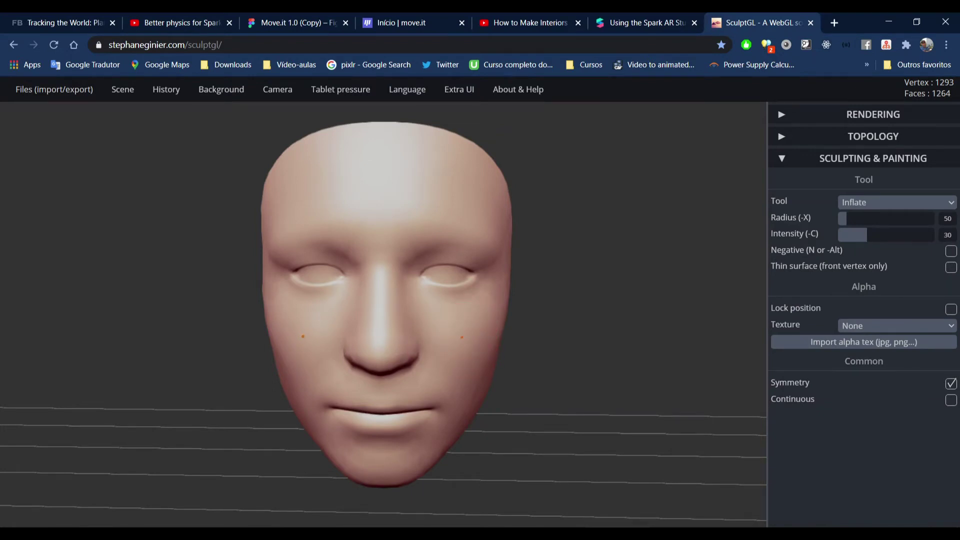
{"action": "left_click_drag", "start_coordinate": [473, 310], "coordinate": [447, 338]}
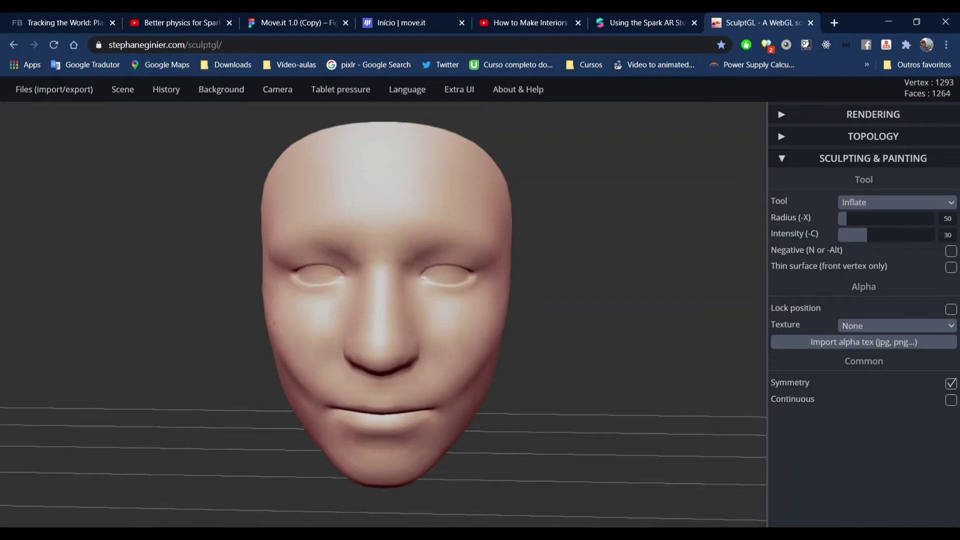
- Try the Twist tool at radius 75 on the forehead, and undo the twist
{"action": "mouse_move", "coordinate": [553, 367]}
{"action": "left_mouse_down"}
{"action": "mouse_move", "coordinate": [529, 337]}
{"action": "mouse_move", "coordinate": [576, 355]}
{"action": "mouse_move", "coordinate": [579, 386]}
{"action": "mouse_move", "coordinate": [552, 357]}
{"action": "mouse_move", "coordinate": [575, 386]}
{"action": "mouse_move", "coordinate": [526, 386]}
{"action": "left_mouse_up"}
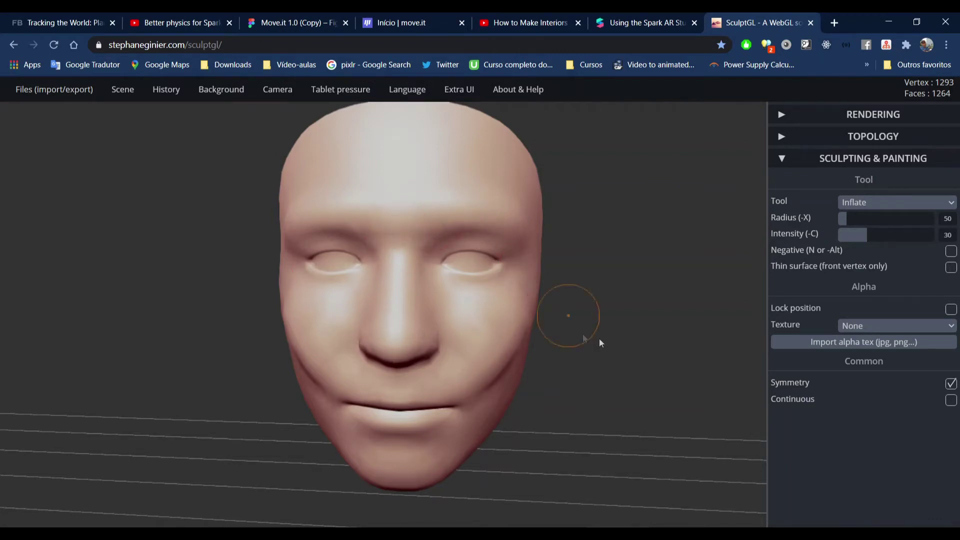
{"action": "mouse_move", "coordinate": [595, 373]}
{"action": "left_mouse_down"}
{"action": "mouse_move", "coordinate": [470, 340]}
{"action": "mouse_move", "coordinate": [637, 343]}
{"action": "left_mouse_up"}
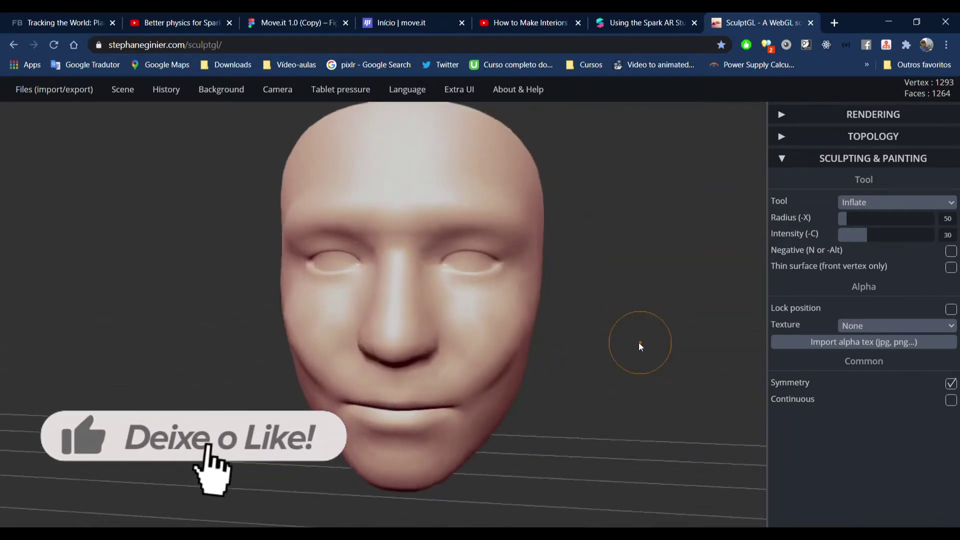
{"action": "left_click", "coordinate": [876, 202]}
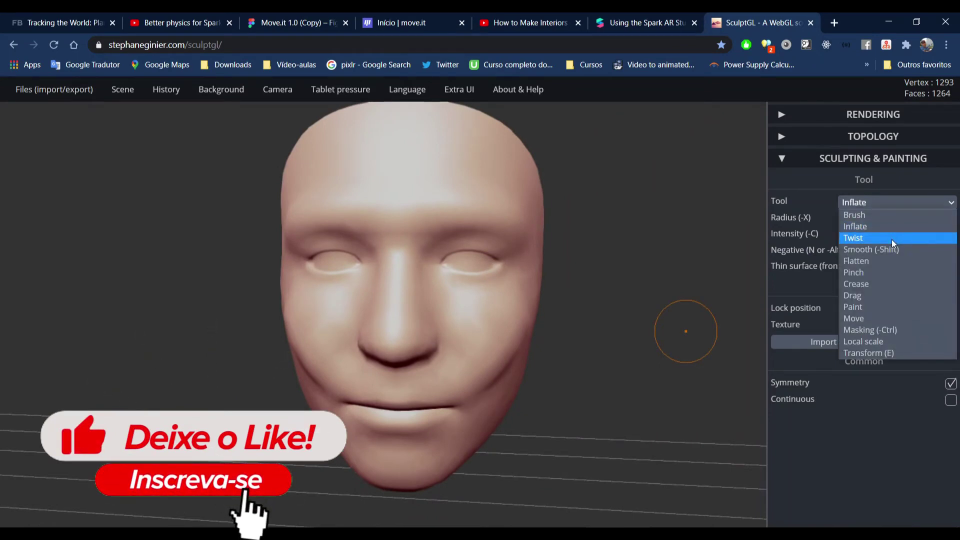
{"action": "left_click", "coordinate": [863, 241]}
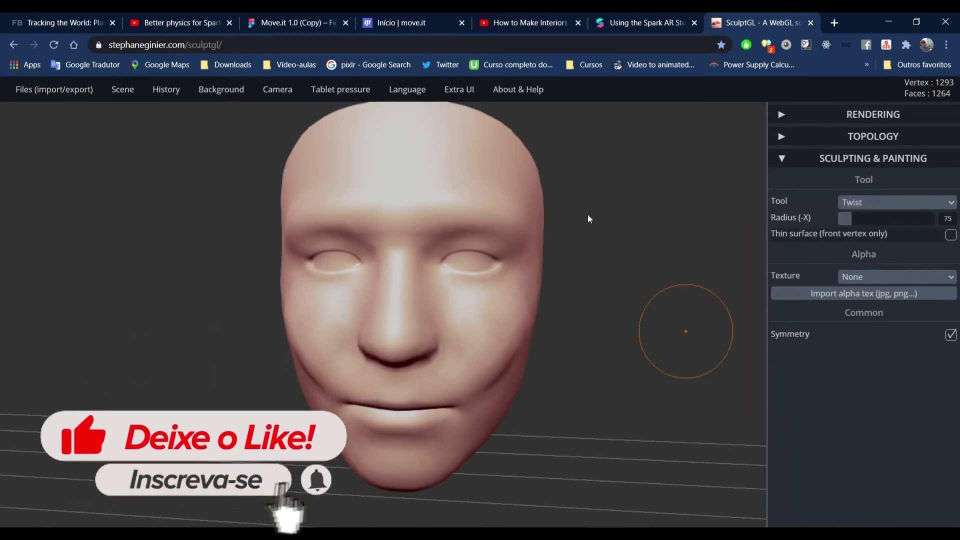
{"action": "mouse_move", "coordinate": [450, 170]}
{"action": "left_mouse_down"}
{"action": "mouse_move", "coordinate": [467, 183]}
{"action": "mouse_move", "coordinate": [471, 170]}
{"action": "mouse_move", "coordinate": [463, 159]}
{"action": "mouse_move", "coordinate": [437, 164]}
{"action": "mouse_move", "coordinate": [444, 184]}
{"action": "mouse_move", "coordinate": [465, 192]}
{"action": "mouse_move", "coordinate": [494, 190]}
{"action": "mouse_move", "coordinate": [506, 171]}
{"action": "mouse_move", "coordinate": [492, 148]}
{"action": "mouse_move", "coordinate": [453, 143]}
{"action": "mouse_move", "coordinate": [429, 157]}
{"action": "mouse_move", "coordinate": [421, 190]}
{"action": "mouse_move", "coordinate": [682, 247]}
{"action": "left_mouse_up"}
{"action": "key", "text": "ctrl+z"}
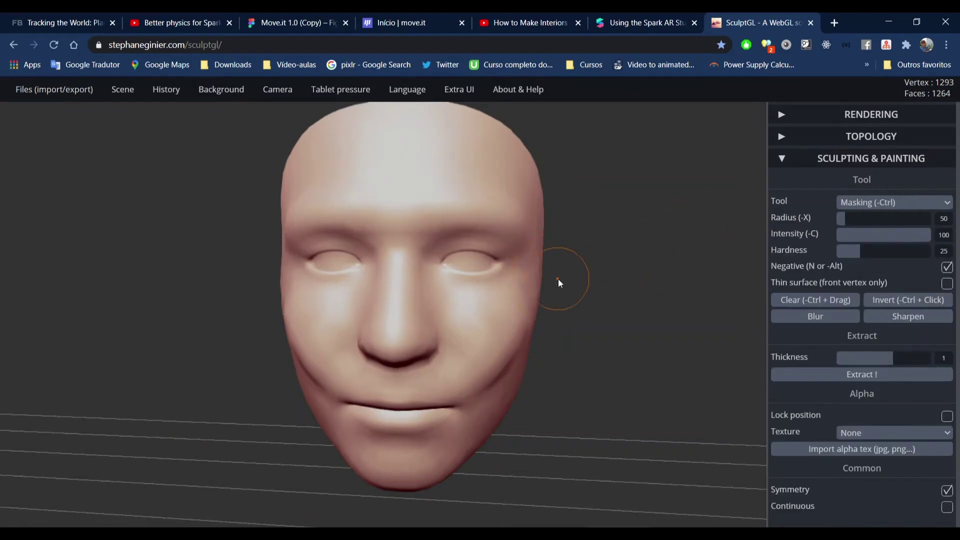
- Smooth the inflated cheeks and the brow ridge with the Smooth tool at radius 50 and intensity 75
{"action": "left_click", "coordinate": [883, 202]}
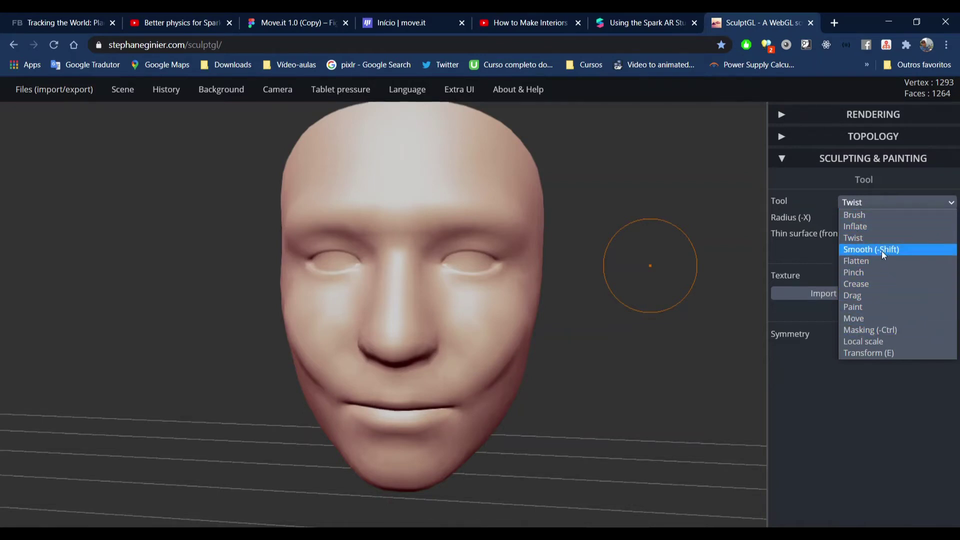
{"action": "left_click", "coordinate": [865, 251]}
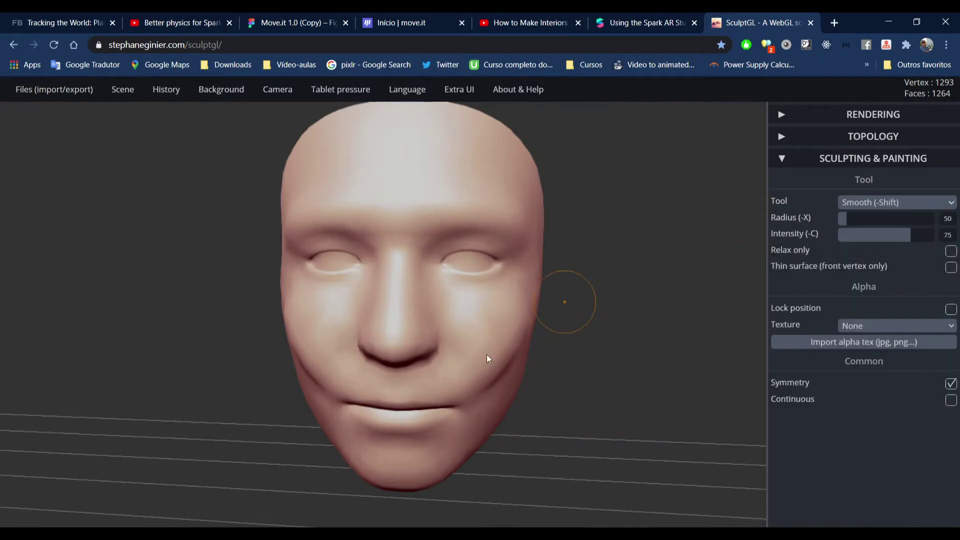
{"action": "mouse_move", "coordinate": [514, 310]}
{"action": "left_mouse_down"}
{"action": "mouse_move", "coordinate": [514, 340]}
{"action": "mouse_move", "coordinate": [481, 353]}
{"action": "left_mouse_up"}
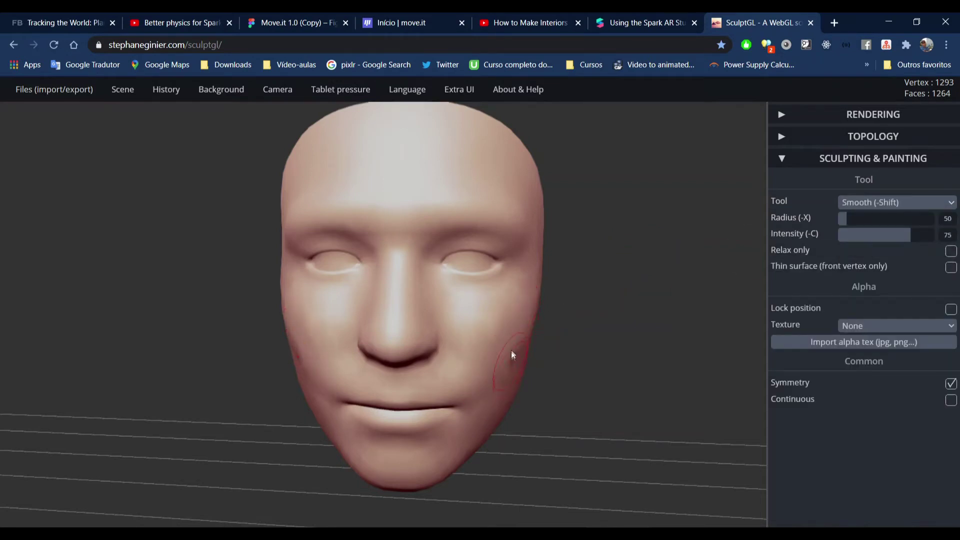
{"action": "mouse_move", "coordinate": [415, 200]}
{"action": "left_mouse_down"}
{"action": "mouse_move", "coordinate": [507, 211]}
{"action": "mouse_move", "coordinate": [517, 240]}
{"action": "left_mouse_up"}
- Flatten the sides of the nose symmetrically with the Flatten tool at radius 50 and intensity 75
{"action": "left_click", "coordinate": [868, 205]}
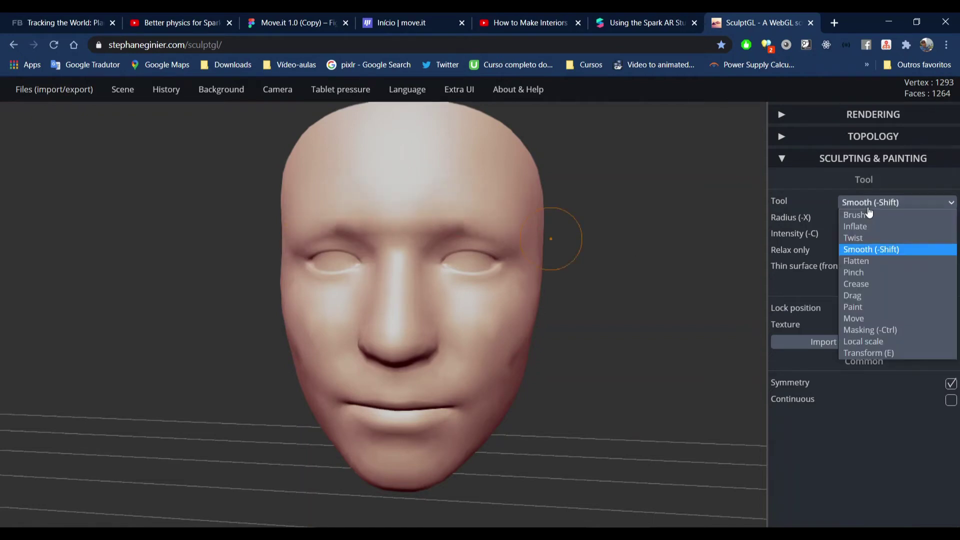
{"action": "left_click", "coordinate": [876, 261]}
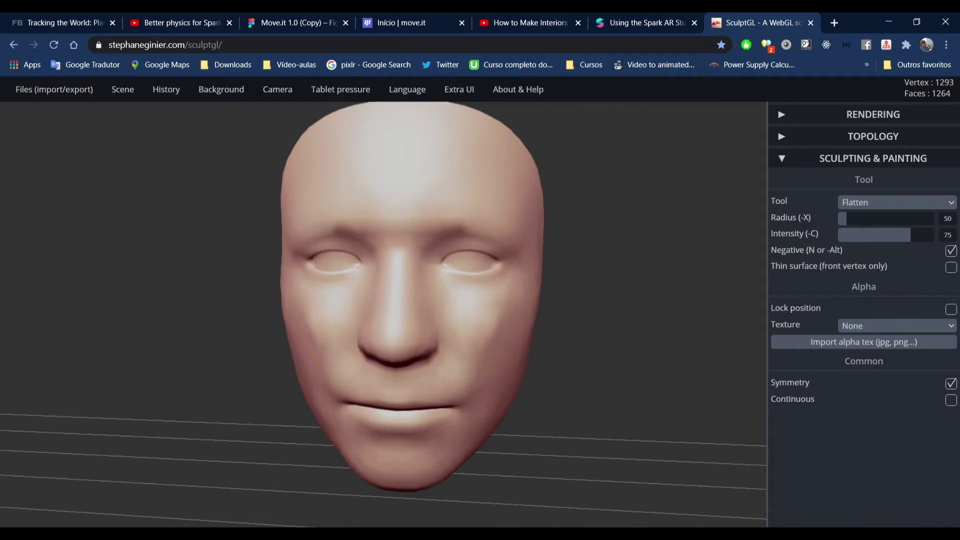
{"action": "mouse_move", "coordinate": [366, 317]}
{"action": "left_mouse_down"}
{"action": "mouse_move", "coordinate": [374, 345]}
{"action": "mouse_move", "coordinate": [359, 342]}
{"action": "left_mouse_up"}
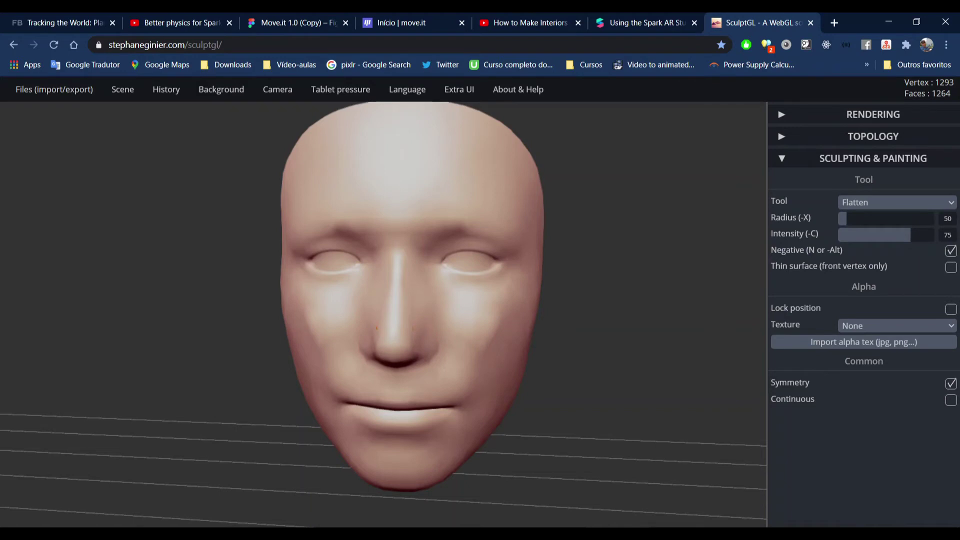
{"action": "left_click_drag", "start_coordinate": [732, 345], "coordinate": [547, 360]}
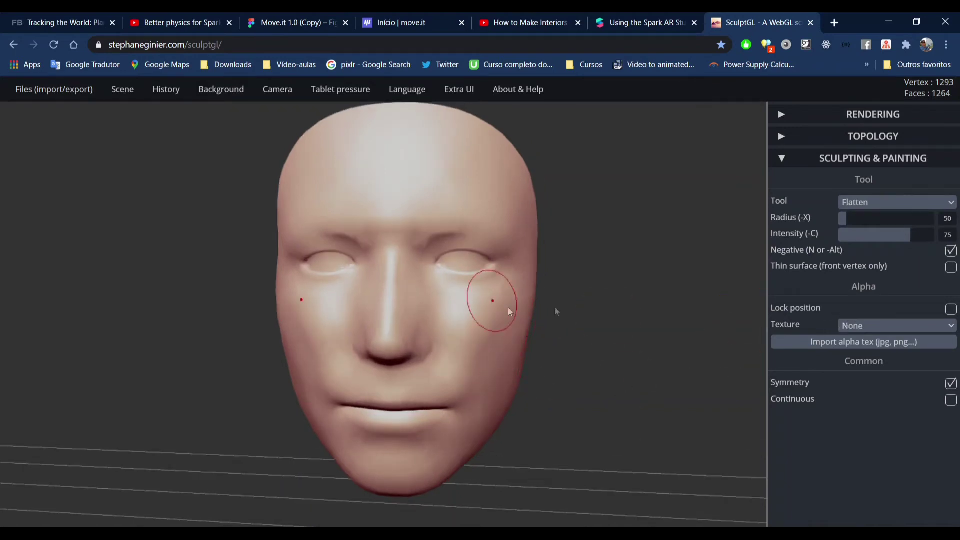
{"action": "left_click", "coordinate": [896, 203]}
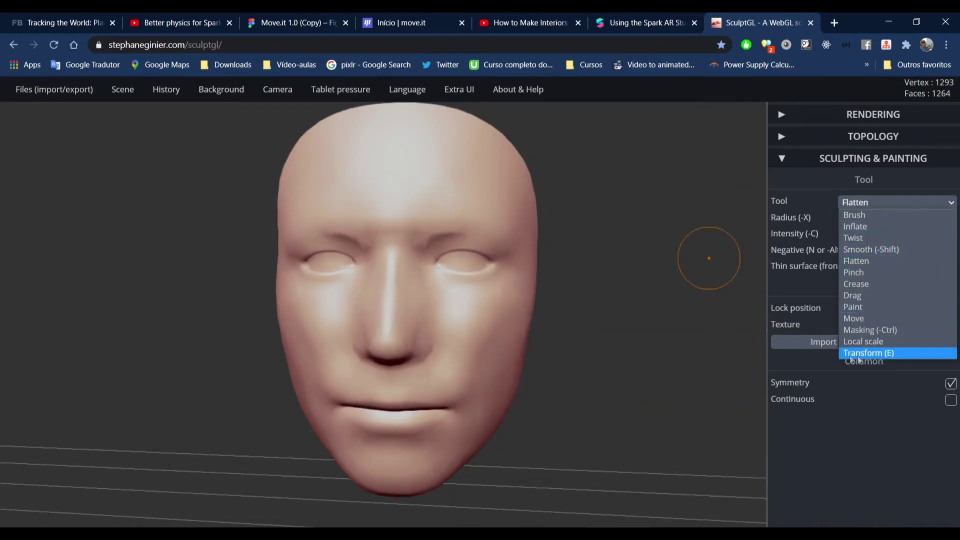
- Clear the scene and reimport the original faceMesh.obj from the FaceAssets Mesh folder
{"action": "left_click", "coordinate": [31, 97]}
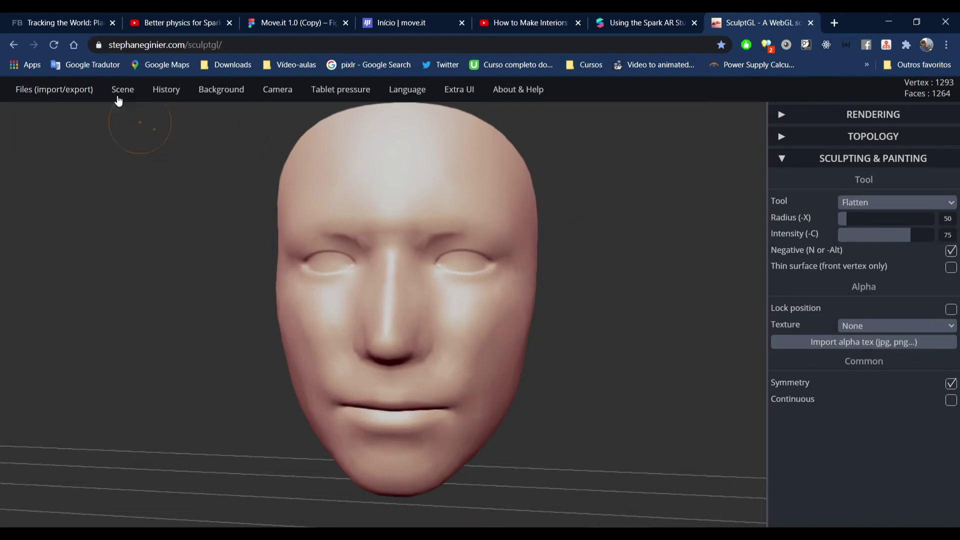
{"action": "left_click", "coordinate": [127, 111]}
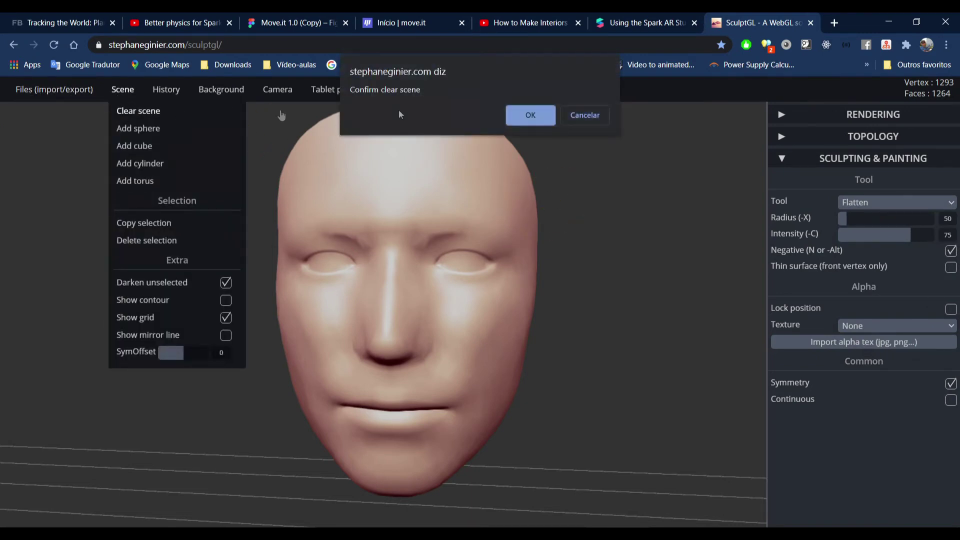
{"action": "left_click", "coordinate": [530, 116]}
{"action": "mouse_move", "coordinate": [57, 93]}
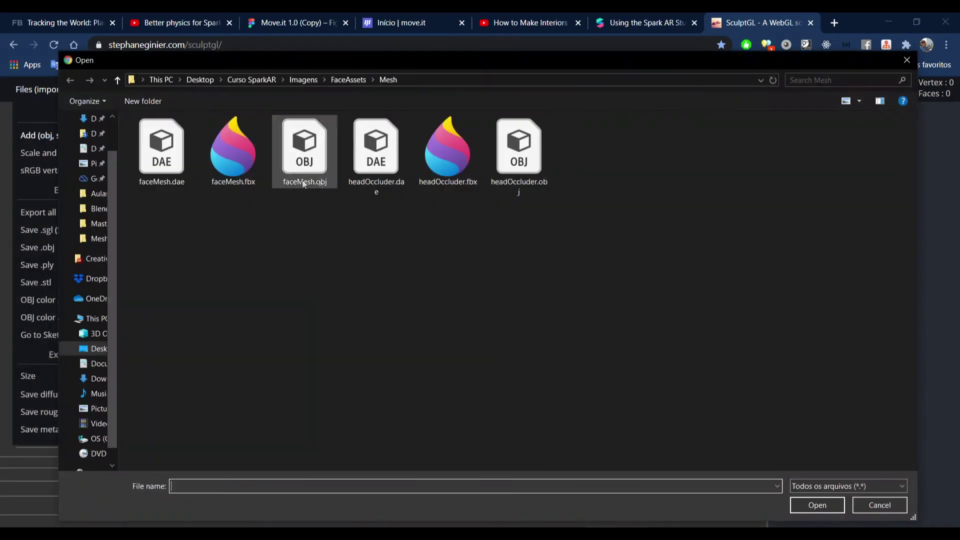
{"action": "left_click", "coordinate": [319, 166]}
{"action": "left_click", "coordinate": [817, 505]}
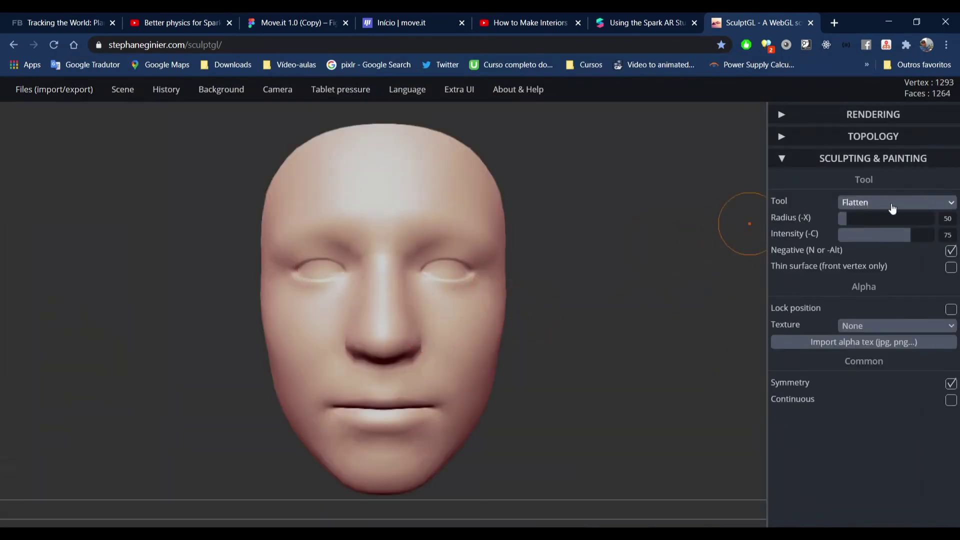
- Pull the upper lip upward symmetrically into two peaks with the Drag tool at radius 48
{"action": "left_click", "coordinate": [926, 210]}
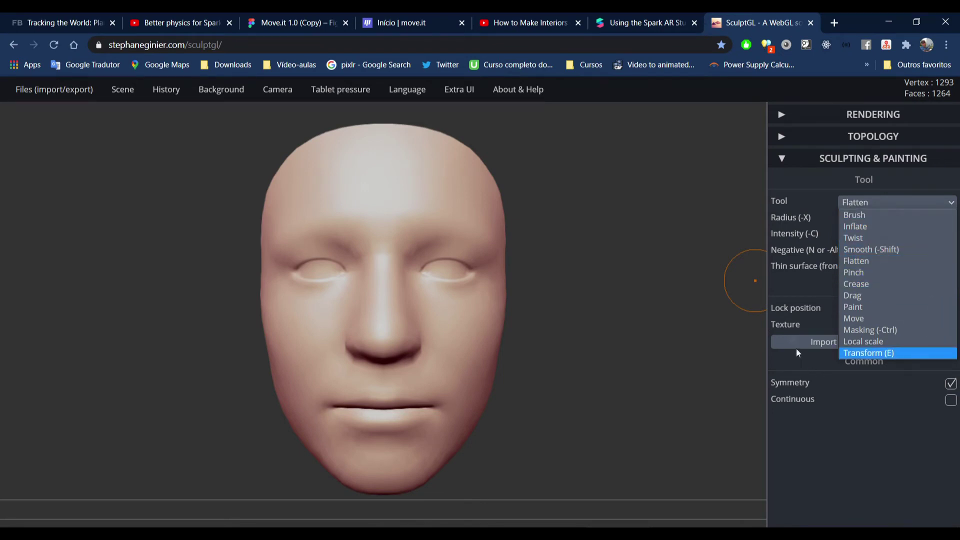
{"action": "left_click", "coordinate": [878, 297]}
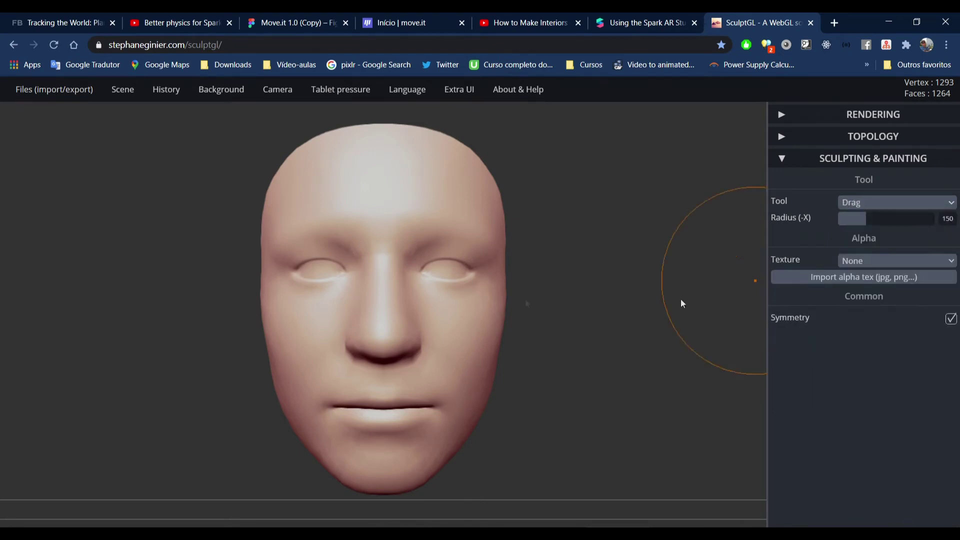
{"action": "scroll", "coordinate": [560, 378], "scroll_direction": "up", "scroll_amount": 1}
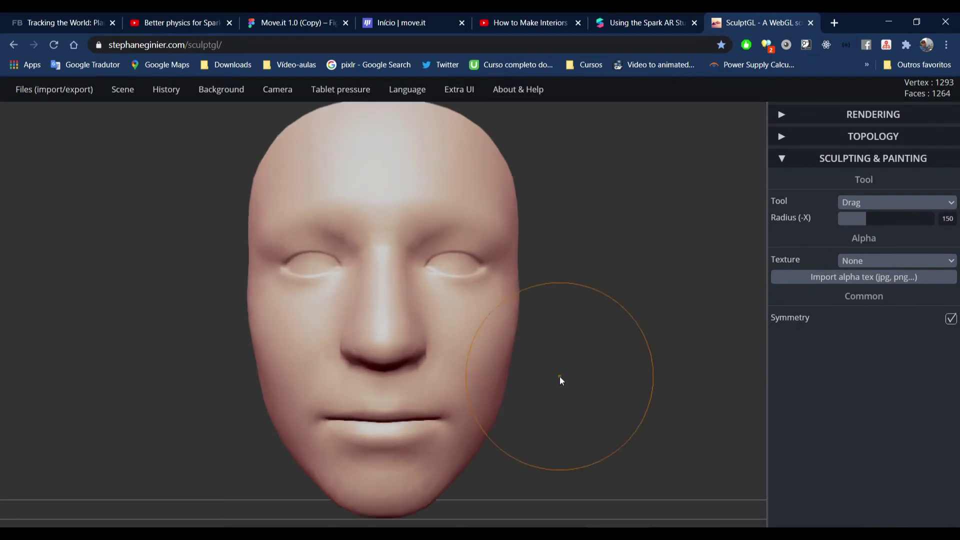
{"action": "left_click_drag", "start_coordinate": [558, 375], "coordinate": [525, 368]}
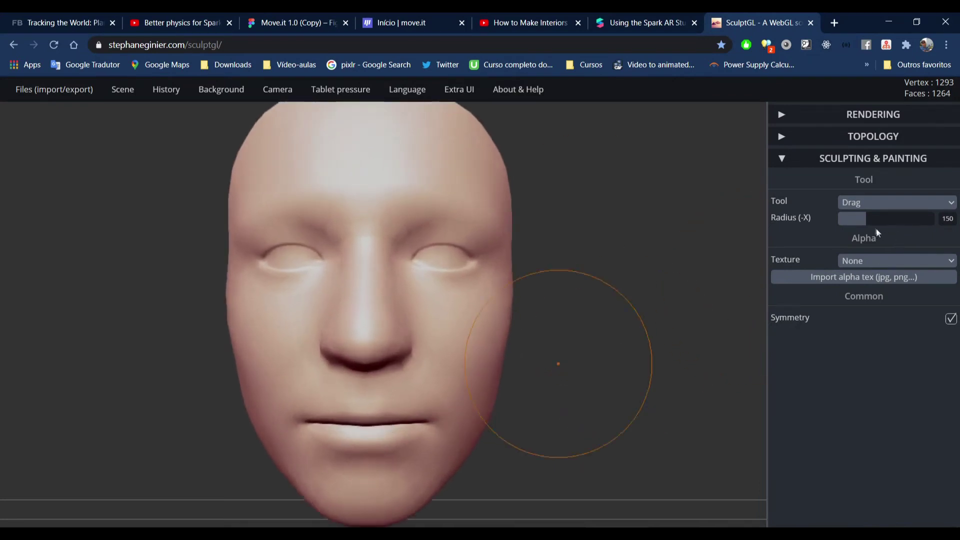
{"action": "left_click_drag", "start_coordinate": [866, 219], "coordinate": [844, 224]}
{"action": "scroll", "coordinate": [441, 417], "scroll_direction": "up", "scroll_amount": 3}
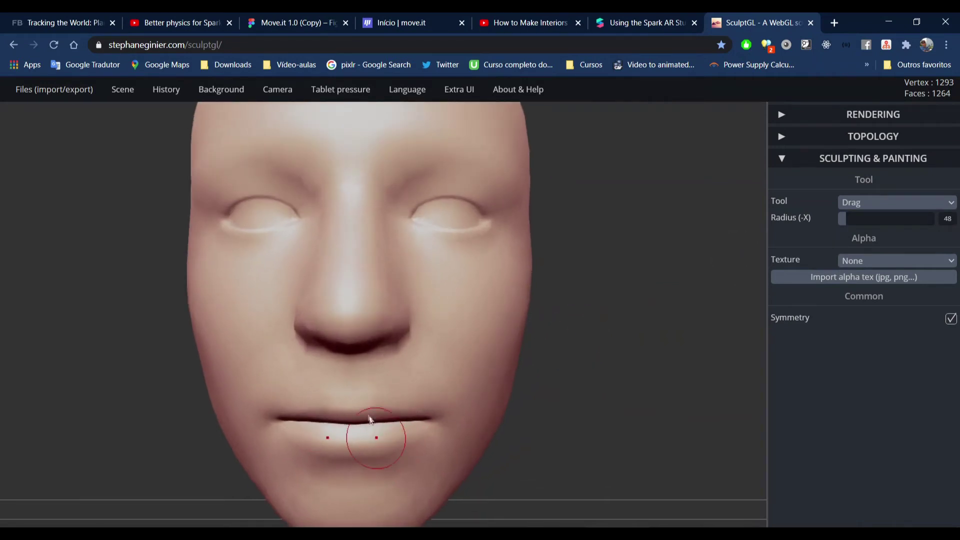
{"action": "left_click_drag", "start_coordinate": [371, 407], "coordinate": [385, 409]}
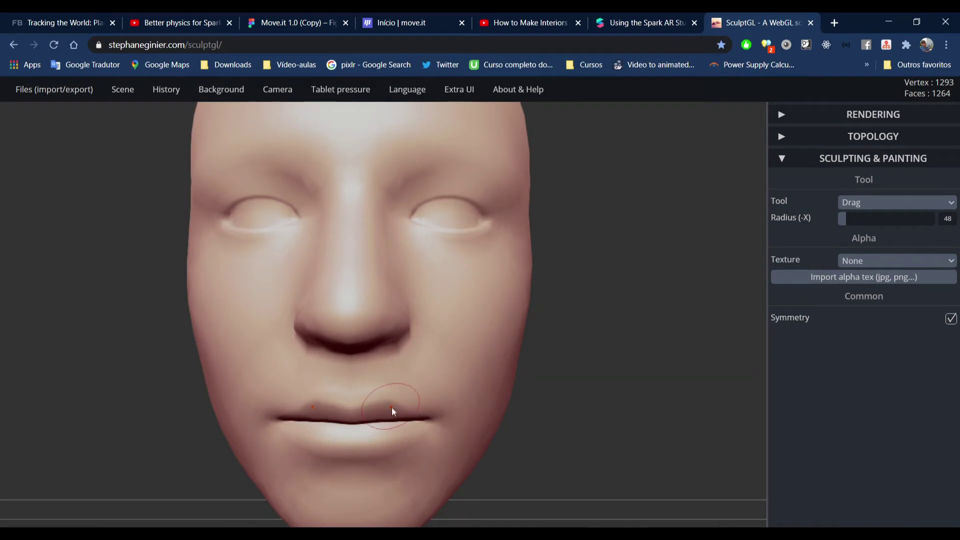
{"action": "left_click_drag", "start_coordinate": [390, 408], "coordinate": [390, 412]}
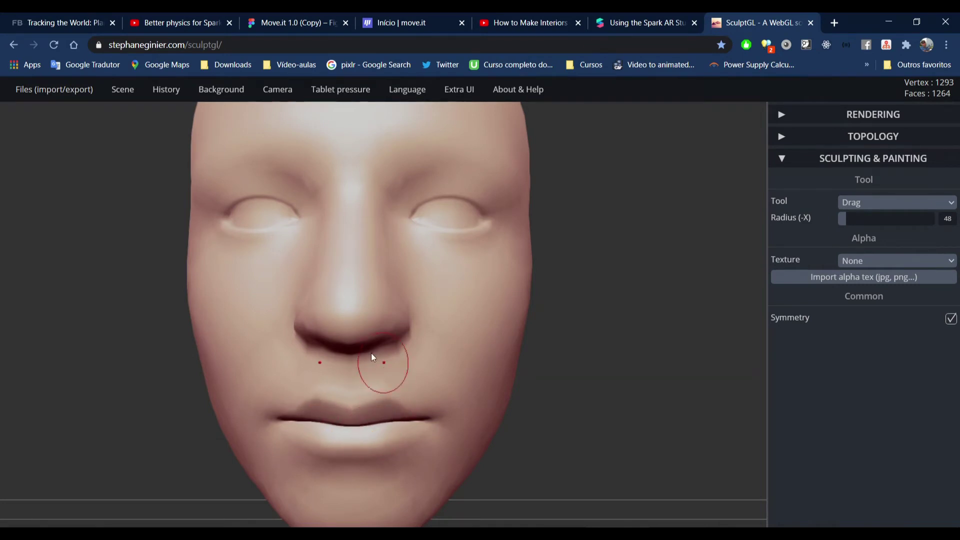
- Narrow the nose by pulling its sides inward symmetrically, enlarging the Drag tool's radius to 80
{"action": "left_click_drag", "start_coordinate": [410, 285], "coordinate": [403, 294]}
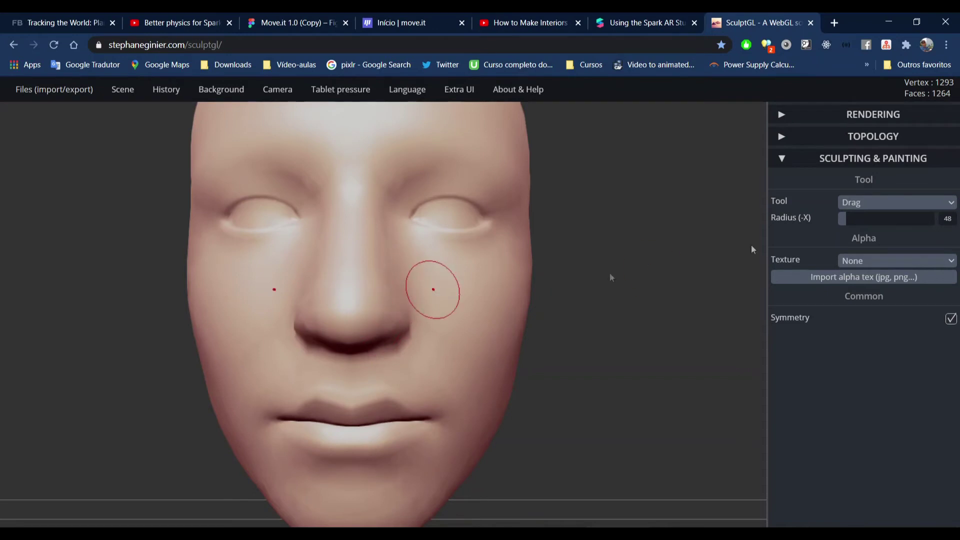
{"action": "left_click_drag", "start_coordinate": [840, 221], "coordinate": [844, 220]}
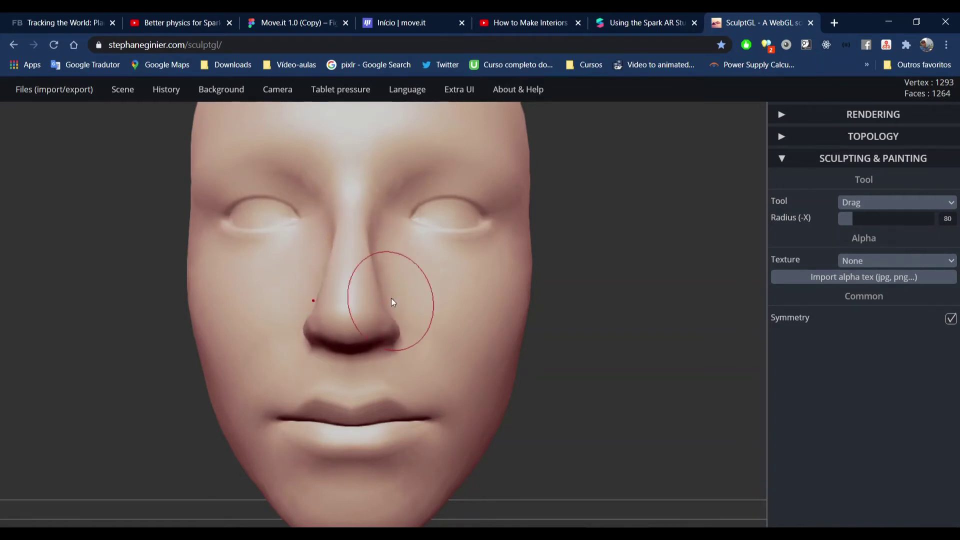
{"action": "left_click_drag", "start_coordinate": [390, 298], "coordinate": [385, 299]}
{"action": "mouse_move", "coordinate": [595, 376]}
{"action": "left_mouse_down"}
{"action": "mouse_move", "coordinate": [398, 425]}
{"action": "mouse_move", "coordinate": [612, 404]}
{"action": "mouse_move", "coordinate": [560, 349]}
{"action": "left_mouse_up"}
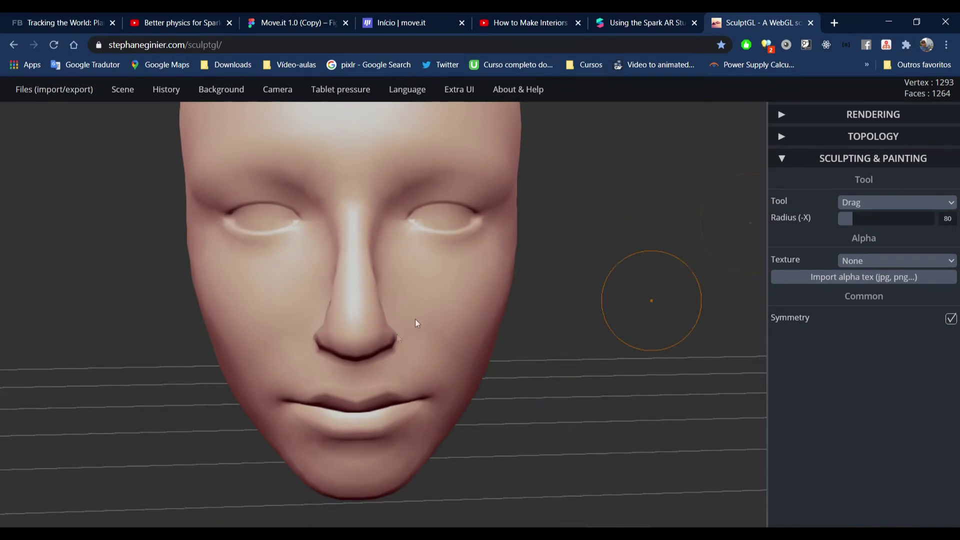
{"action": "left_click_drag", "start_coordinate": [448, 382], "coordinate": [655, 315]}
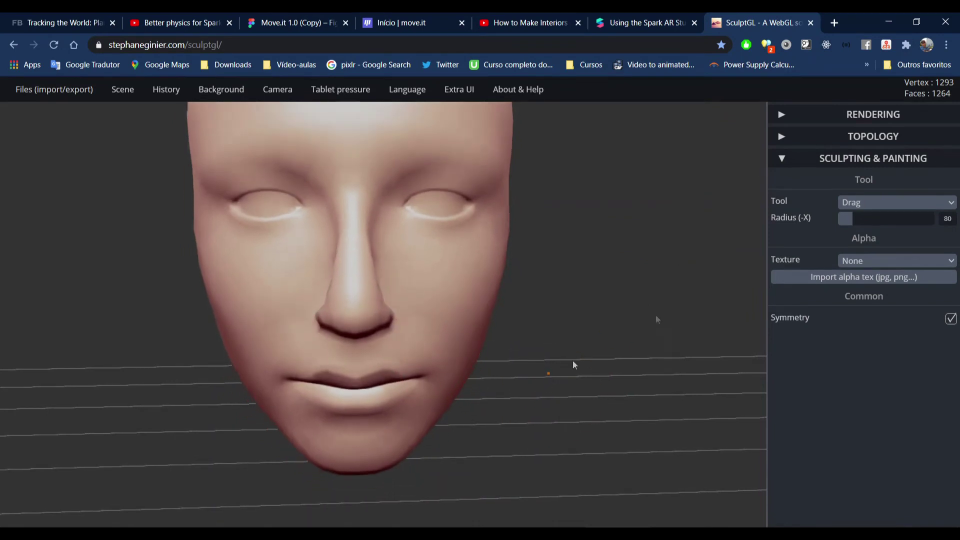
- Reshape the outer brows and eye corners symmetrically with the Move tool at radius 83 and intensity 100
{"action": "left_click", "coordinate": [865, 204]}
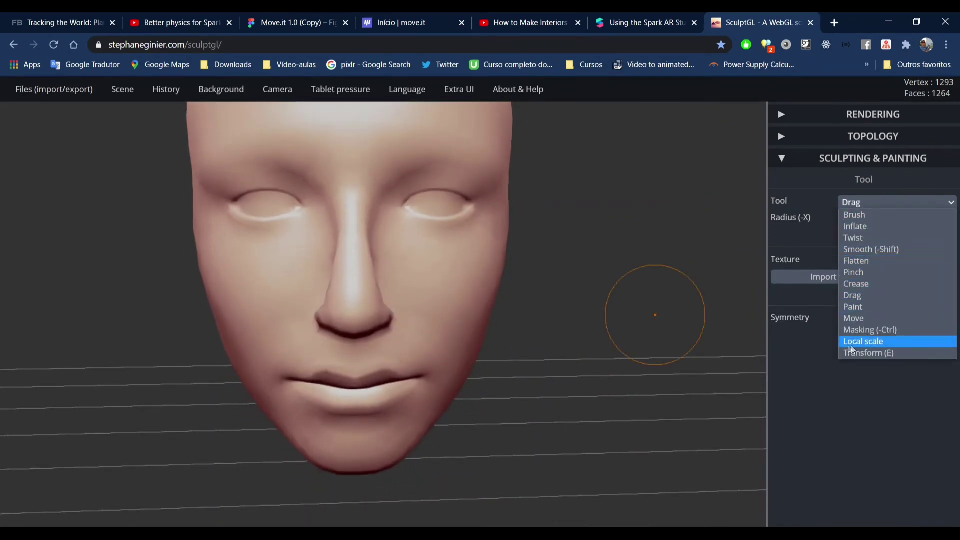
{"action": "left_click", "coordinate": [878, 319]}
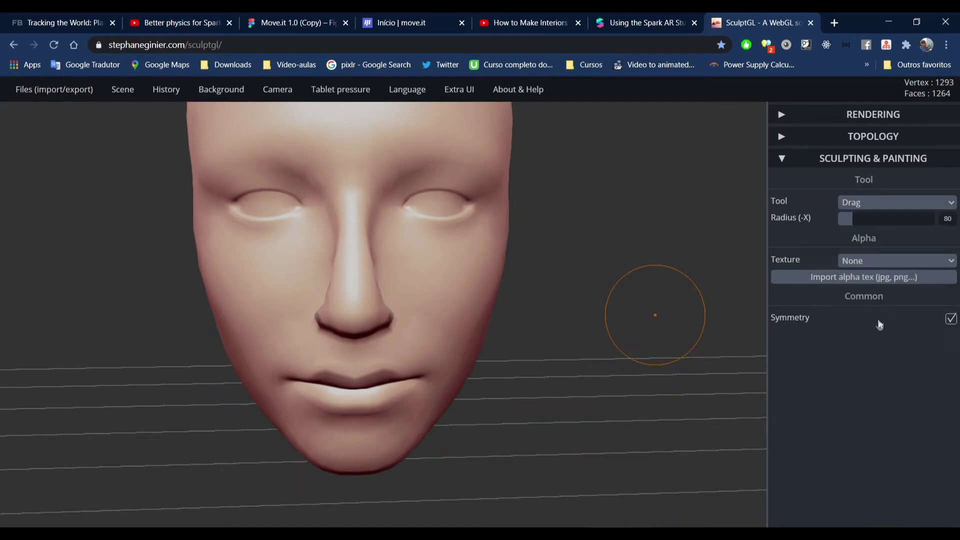
{"action": "mouse_move", "coordinate": [666, 245]}
{"action": "left_mouse_down"}
{"action": "mouse_move", "coordinate": [649, 264]}
{"action": "mouse_move", "coordinate": [638, 320]}
{"action": "left_mouse_up"}
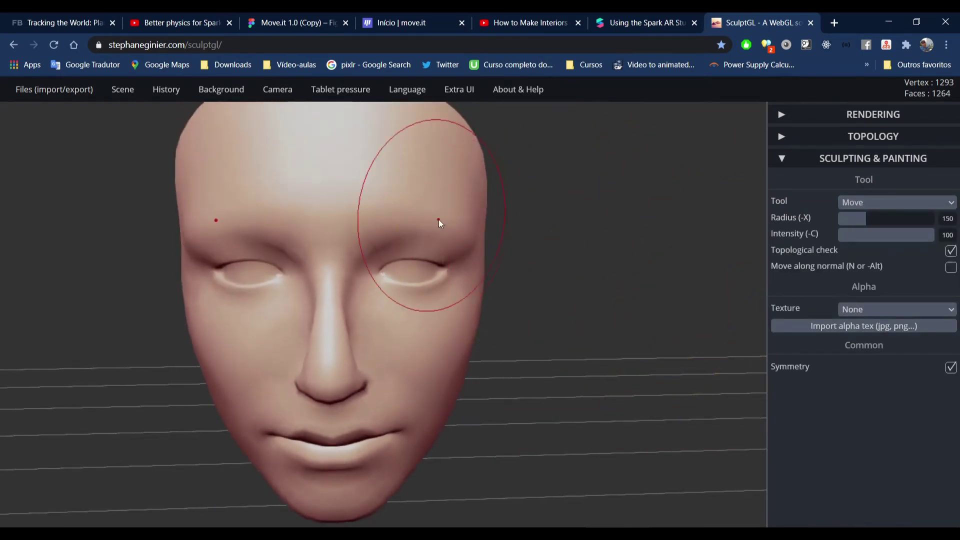
{"action": "left_click_drag", "start_coordinate": [865, 220], "coordinate": [850, 220]}
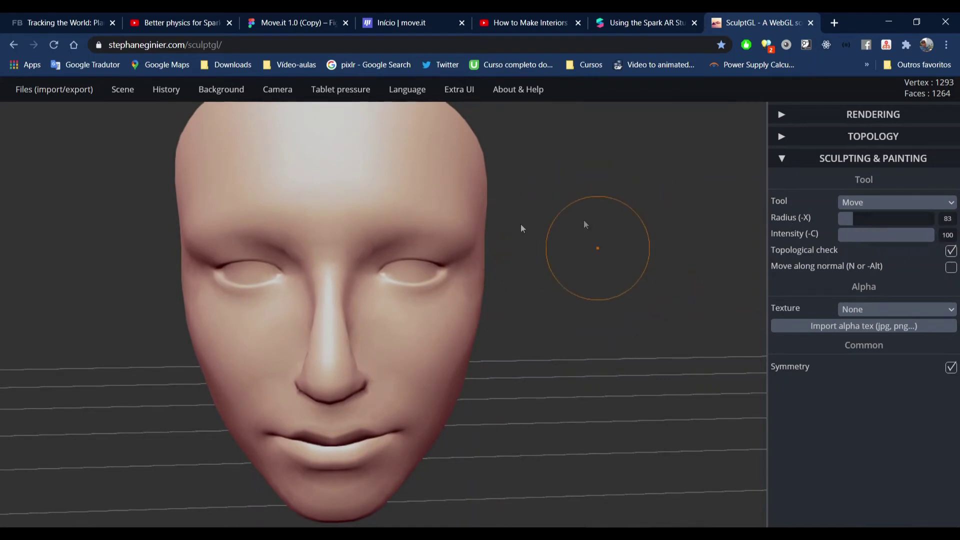
{"action": "mouse_move", "coordinate": [439, 232]}
{"action": "left_mouse_down"}
{"action": "mouse_move", "coordinate": [461, 225]}
{"action": "mouse_move", "coordinate": [465, 243]}
{"action": "mouse_move", "coordinate": [462, 235]}
{"action": "left_mouse_up"}
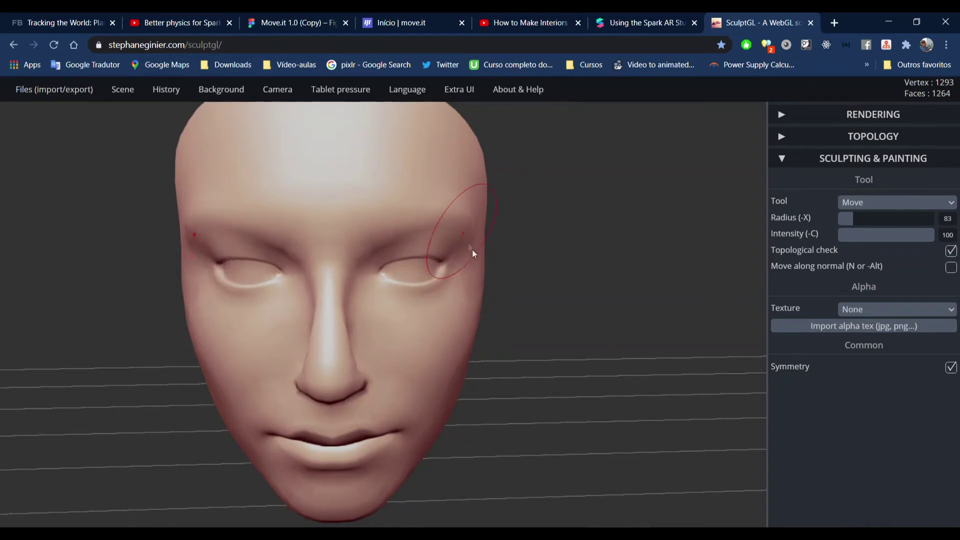
{"action": "scroll", "coordinate": [471, 397], "scroll_direction": "down", "scroll_amount": 5}
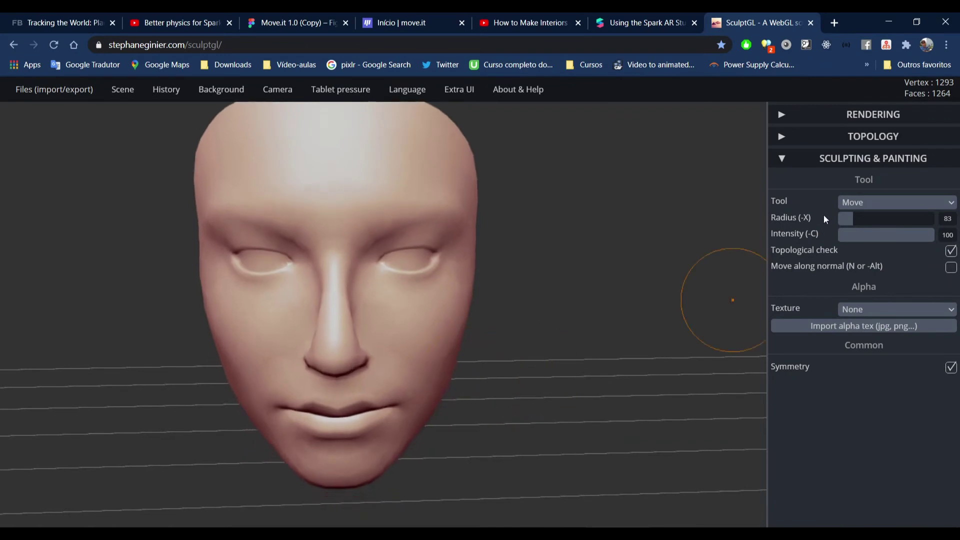
- Puff out the lower cheeks and jaw sides symmetrically with the Inflate tool at radius 144 and intensity 30
{"action": "left_click", "coordinate": [910, 203]}
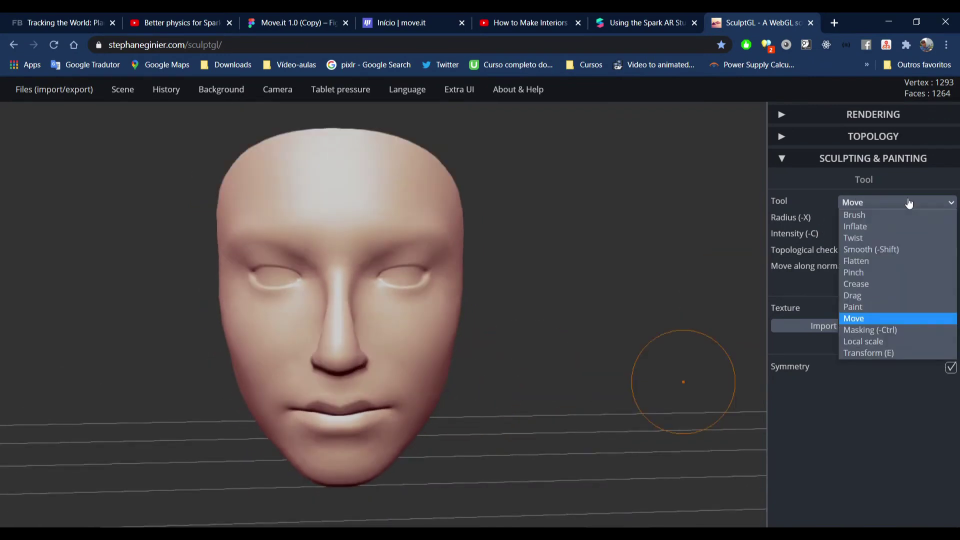
{"action": "left_click", "coordinate": [867, 225]}
{"action": "mouse_move", "coordinate": [500, 440]}
{"action": "right_mouse_down"}
{"action": "mouse_move", "coordinate": [457, 435]}
{"action": "mouse_move", "coordinate": [484, 414]}
{"action": "mouse_move", "coordinate": [403, 471]}
{"action": "mouse_move", "coordinate": [388, 467]}
{"action": "mouse_move", "coordinate": [436, 403]}
{"action": "right_mouse_up"}
{"action": "left_click_drag", "start_coordinate": [874, 219], "coordinate": [866, 219]}
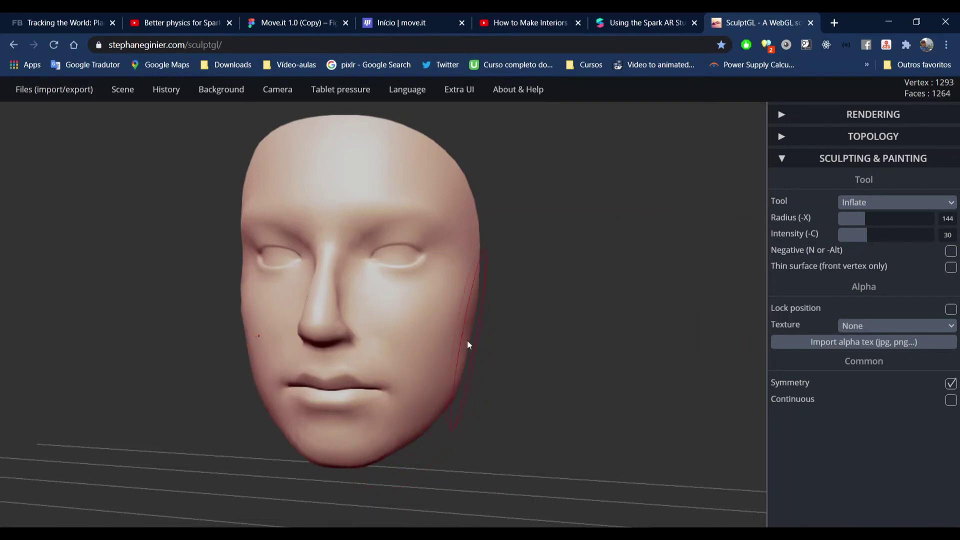
{"action": "mouse_move", "coordinate": [487, 420]}
{"action": "left_mouse_down"}
{"action": "mouse_move", "coordinate": [568, 420]}
{"action": "mouse_move", "coordinate": [574, 443]}
{"action": "mouse_move", "coordinate": [612, 451]}
{"action": "mouse_move", "coordinate": [503, 411]}
{"action": "mouse_move", "coordinate": [480, 376]}
{"action": "left_mouse_up"}
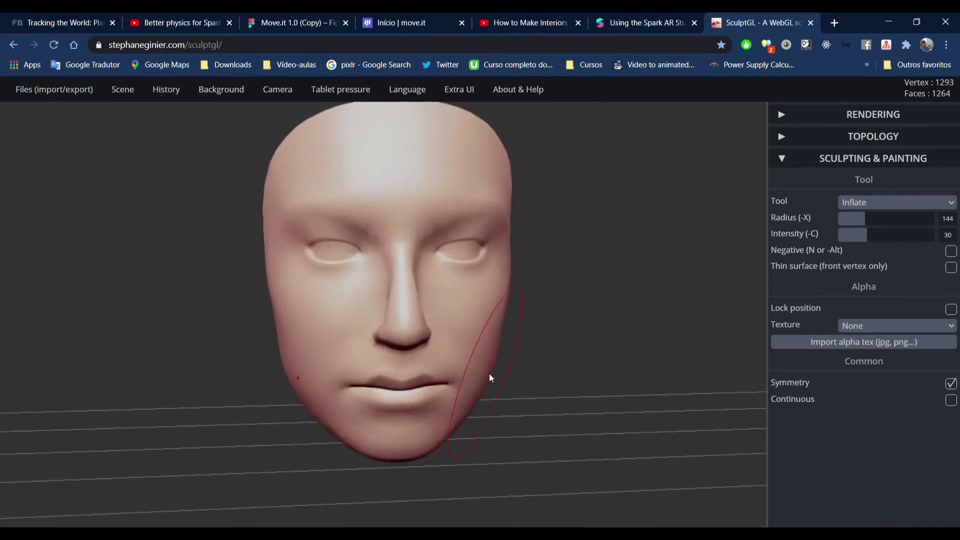
{"action": "left_click", "coordinate": [897, 202]}
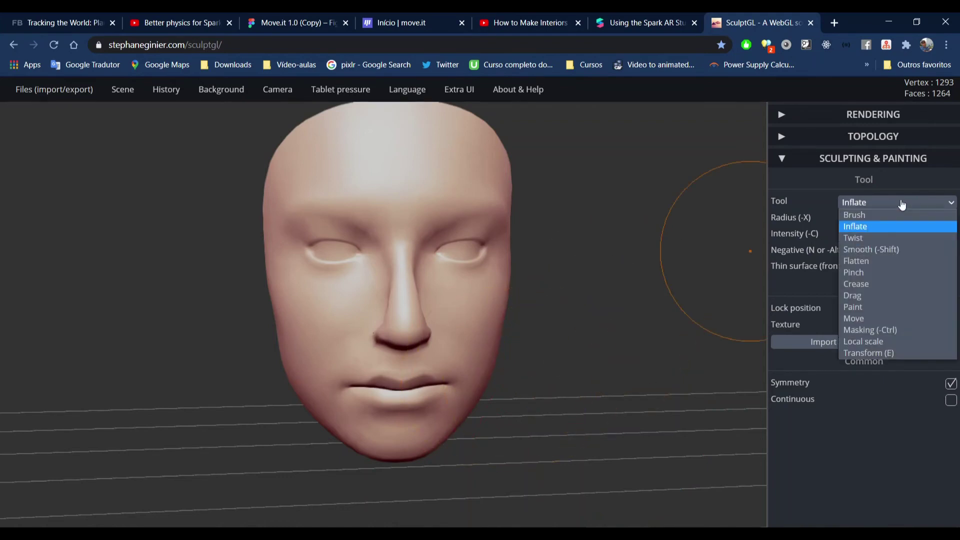
{"action": "left_click", "coordinate": [871, 299]}
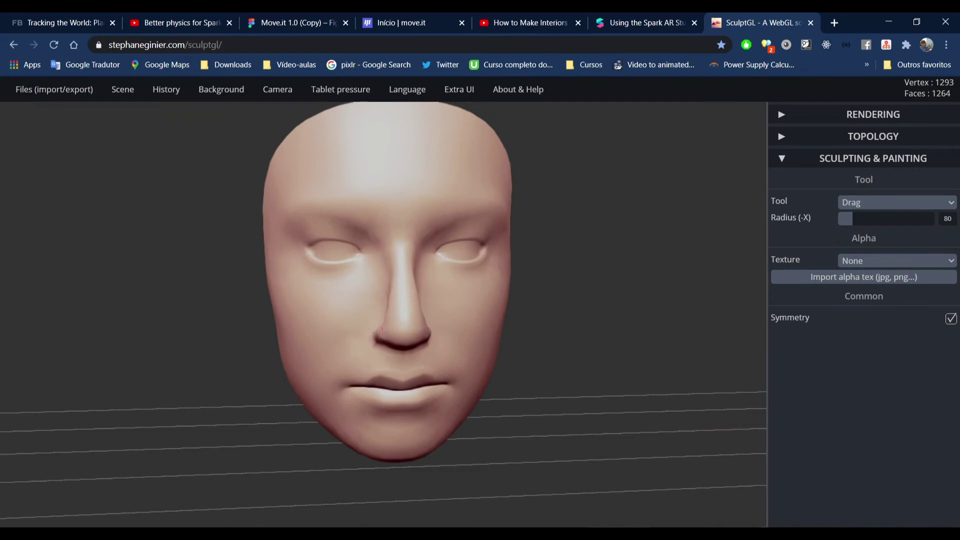
{"action": "left_click_drag", "start_coordinate": [498, 419], "coordinate": [466, 422]}
{"action": "scroll", "coordinate": [467, 425], "scroll_direction": "up", "scroll_amount": 5}
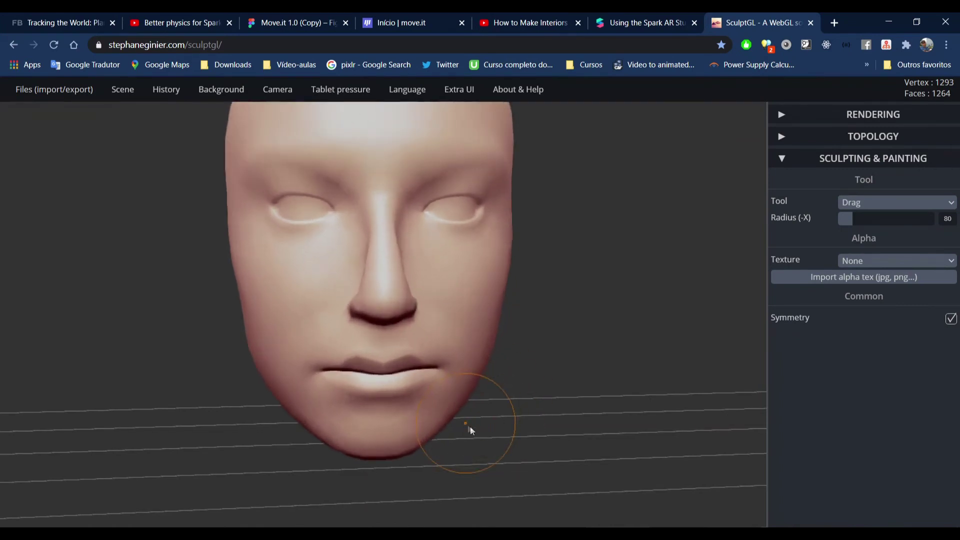
- Plump up the lips symmetrically with the Inflate tool at radius 80 and intensity 30
{"action": "left_click", "coordinate": [890, 202]}
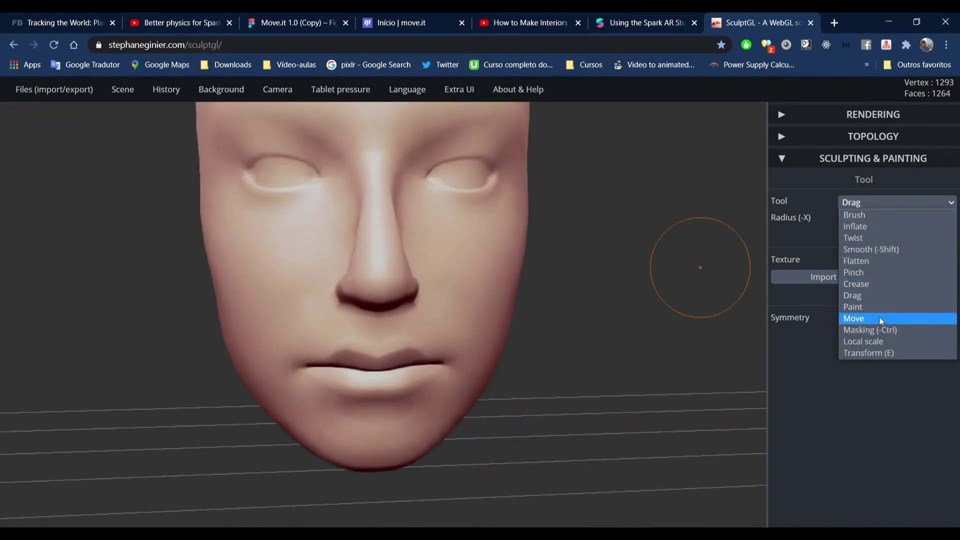
{"action": "left_click", "coordinate": [866, 228]}
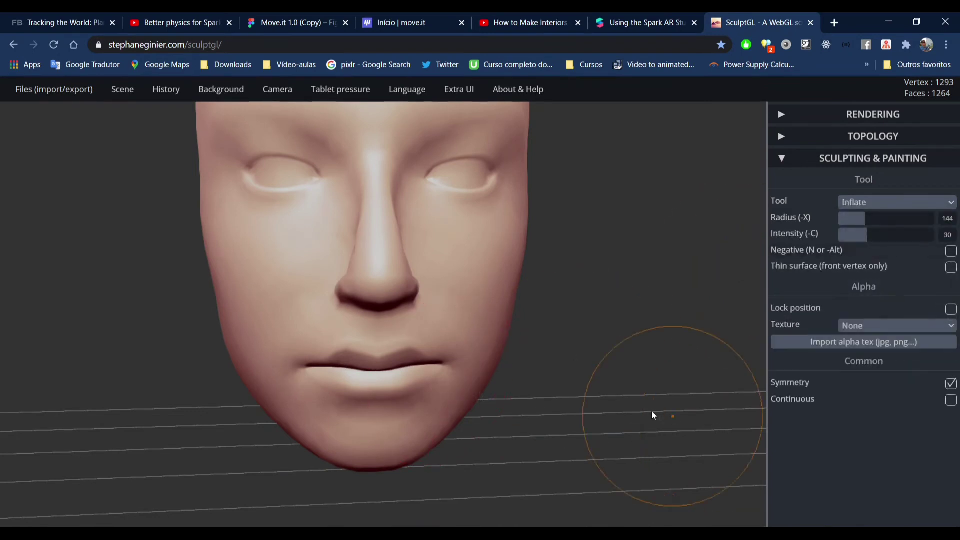
{"action": "mouse_move", "coordinate": [653, 415]}
{"action": "left_mouse_down"}
{"action": "mouse_move", "coordinate": [523, 419]}
{"action": "mouse_move", "coordinate": [487, 397]}
{"action": "left_mouse_up"}
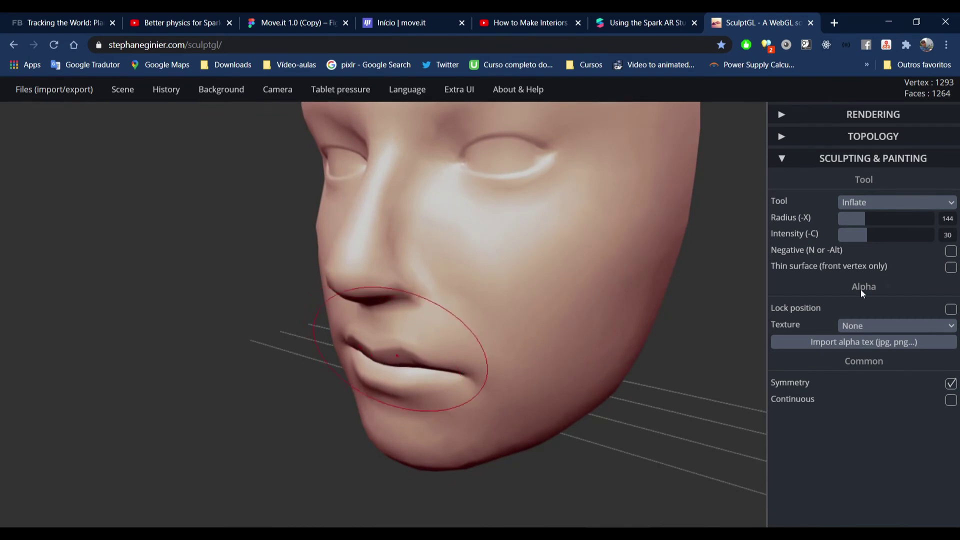
{"action": "left_click_drag", "start_coordinate": [872, 213], "coordinate": [859, 214]}
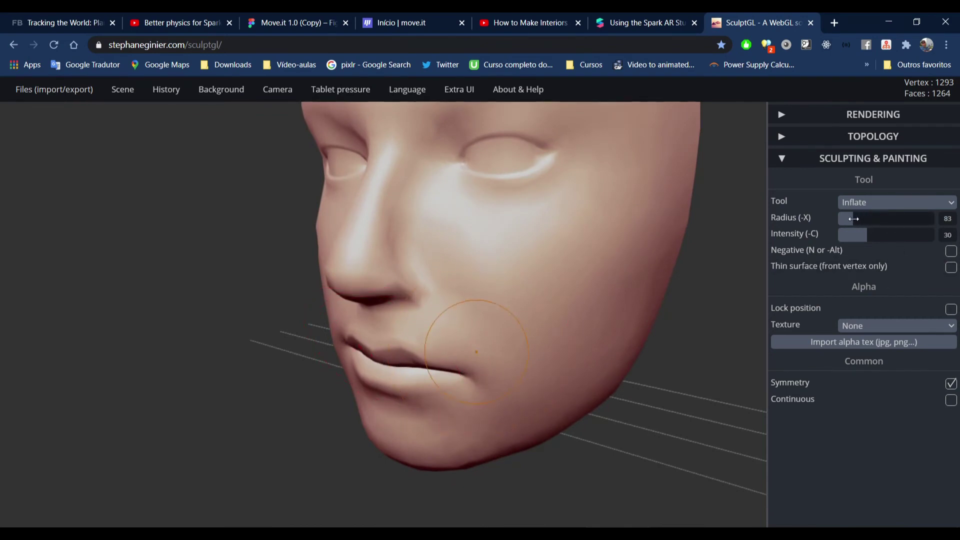
{"action": "mouse_move", "coordinate": [400, 358]}
{"action": "left_mouse_down"}
{"action": "mouse_move", "coordinate": [430, 364]}
{"action": "mouse_move", "coordinate": [365, 347]}
{"action": "mouse_move", "coordinate": [404, 375]}
{"action": "mouse_move", "coordinate": [385, 367]}
{"action": "mouse_move", "coordinate": [420, 369]}
{"action": "left_mouse_up"}
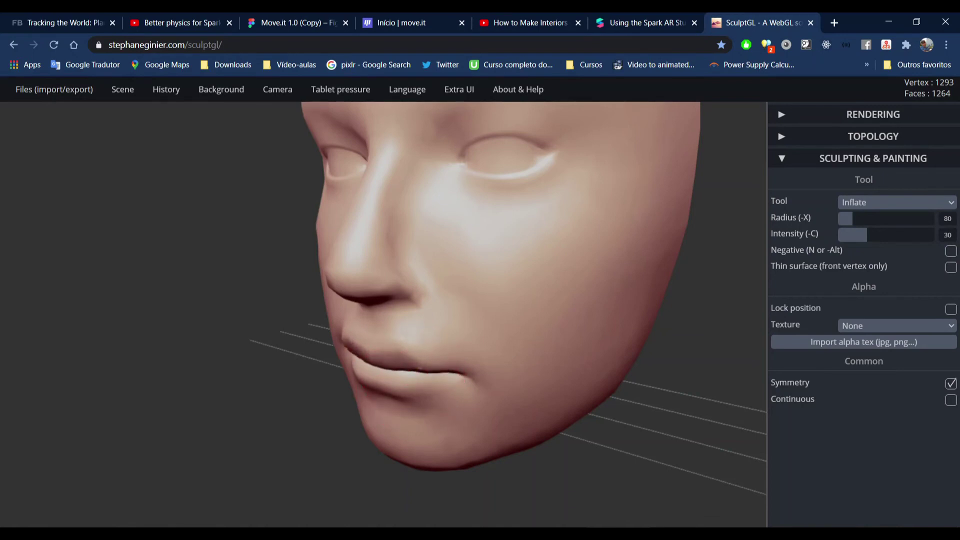
{"action": "left_click_drag", "start_coordinate": [687, 373], "coordinate": [450, 363]}
{"action": "left_click_drag", "start_coordinate": [516, 395], "coordinate": [618, 408]}
{"action": "scroll", "coordinate": [618, 408], "scroll_direction": "down", "scroll_amount": 5}
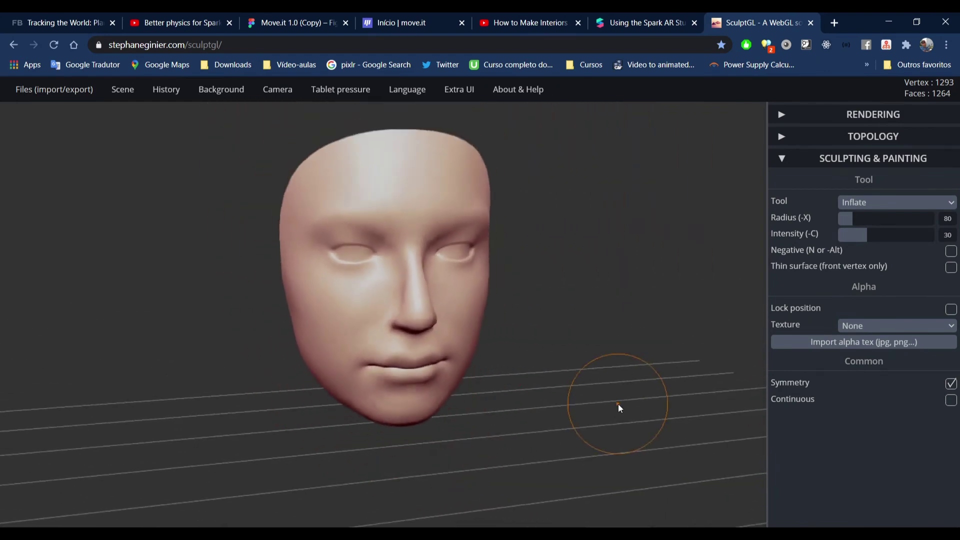
{"action": "left_click_drag", "start_coordinate": [535, 439], "coordinate": [501, 448]}
- Export the sculpted face in OBJ format to the Desktop as yourMesh.obj
{"action": "mouse_move", "coordinate": [39, 91]}
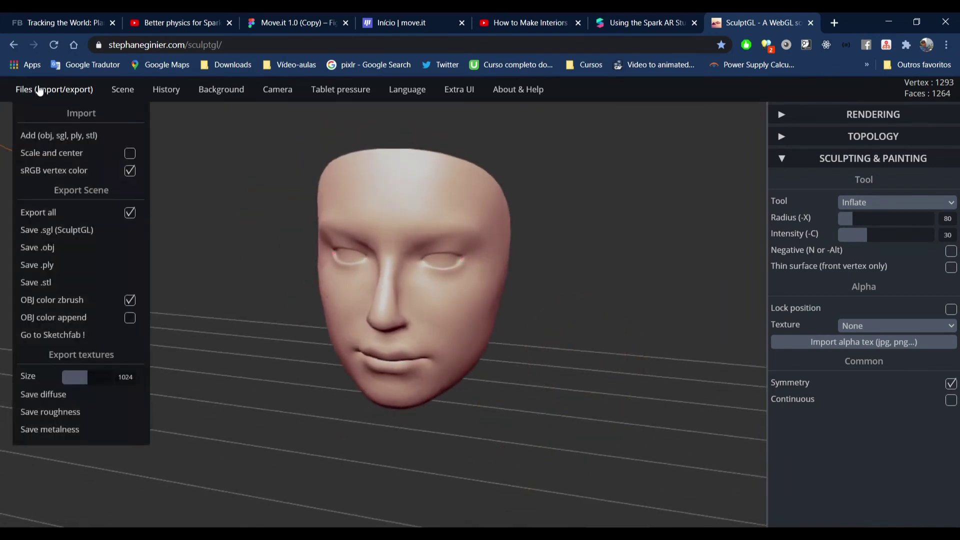
{"action": "left_click", "coordinate": [56, 250]}
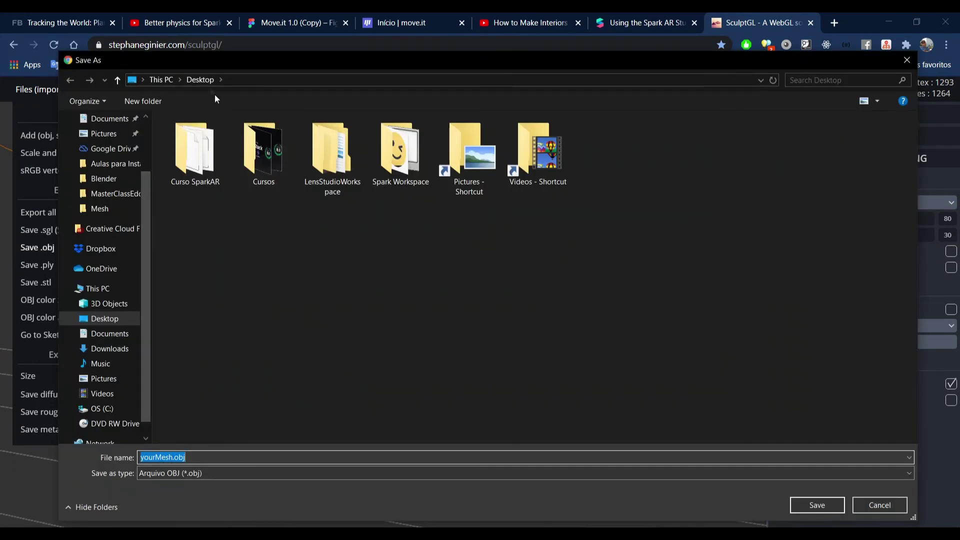
{"action": "left_click", "coordinate": [817, 505]}
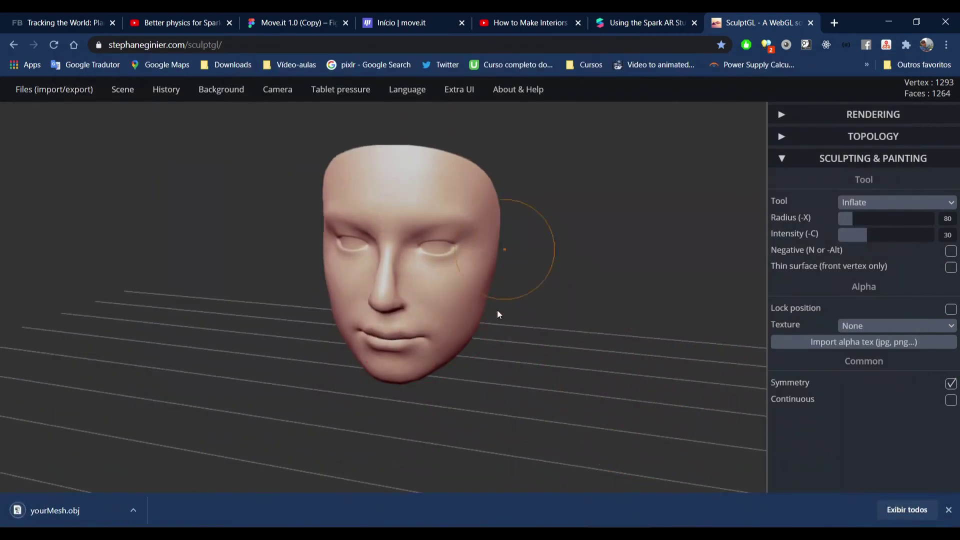
- Switch to Spark AR Studio, add a Face Mesh to the scene and enlarge the device preview
{"action": "key", "text": "alt+Tab"}
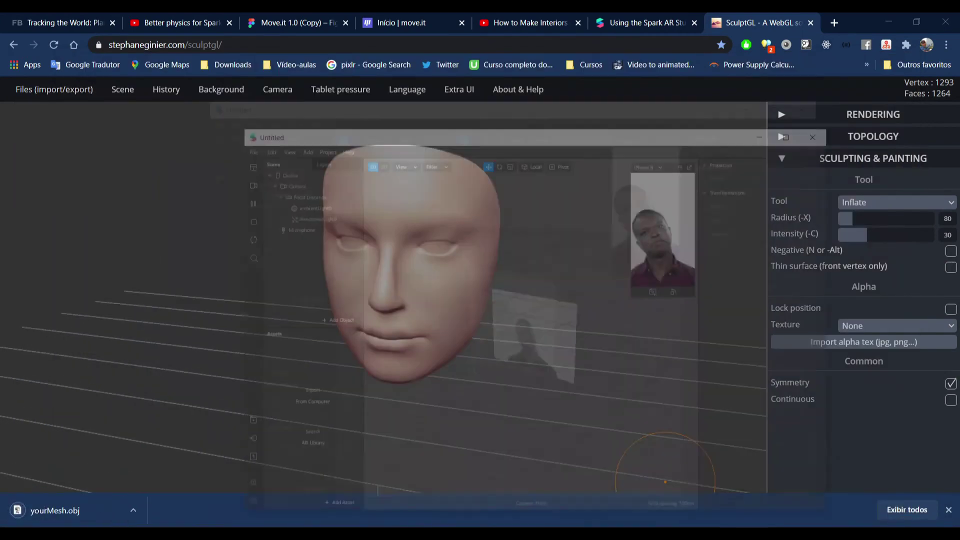
{"action": "left_click", "coordinate": [756, 71]}
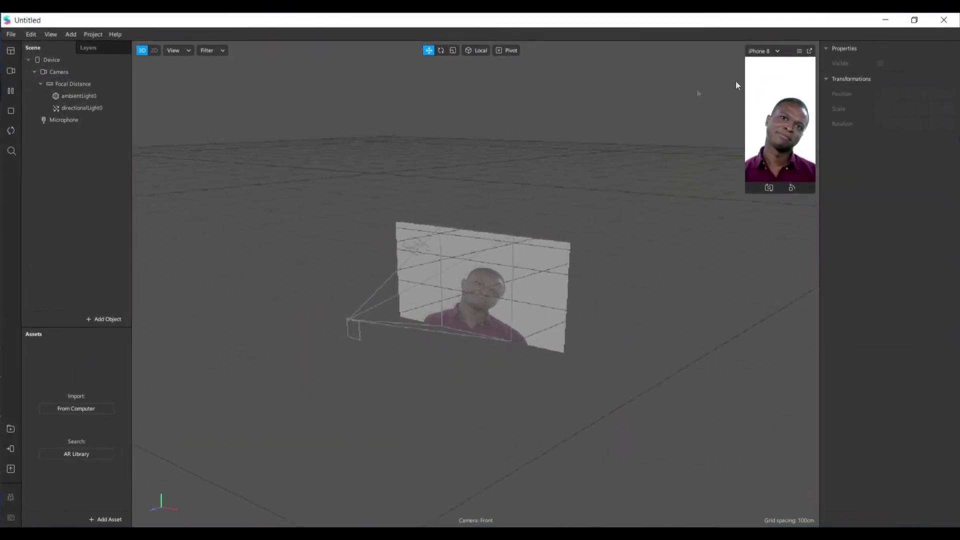
{"action": "left_click", "coordinate": [93, 319]}
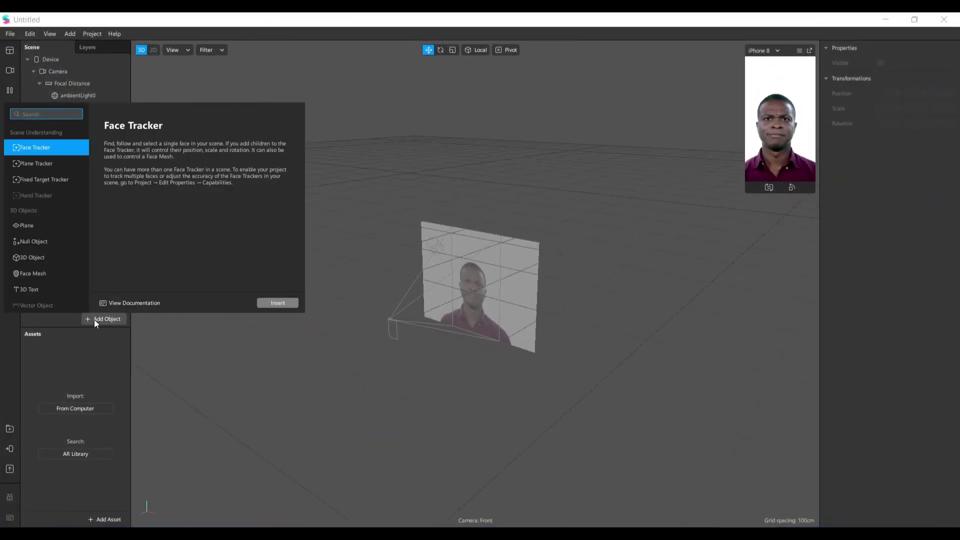
{"action": "type", "text": "face"}
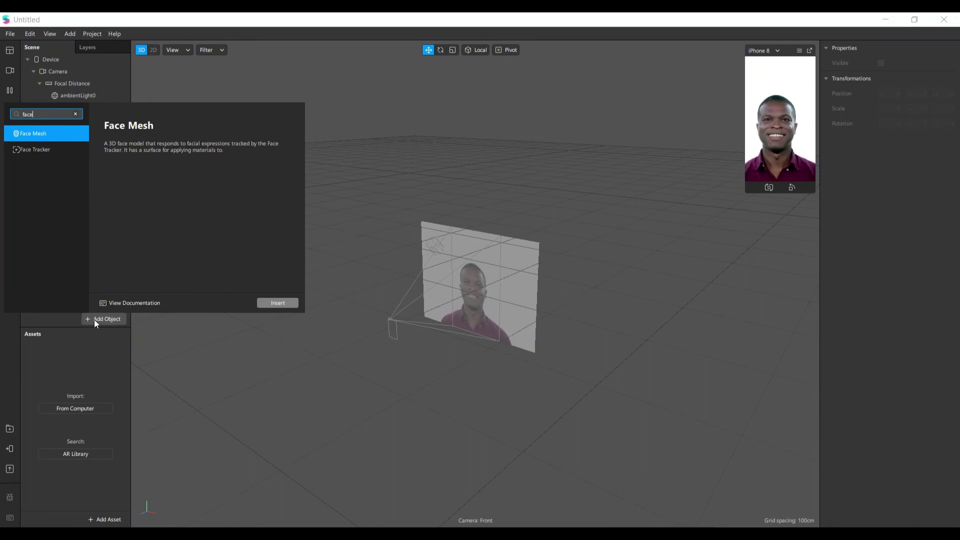
{"action": "key", "text": "Return"}
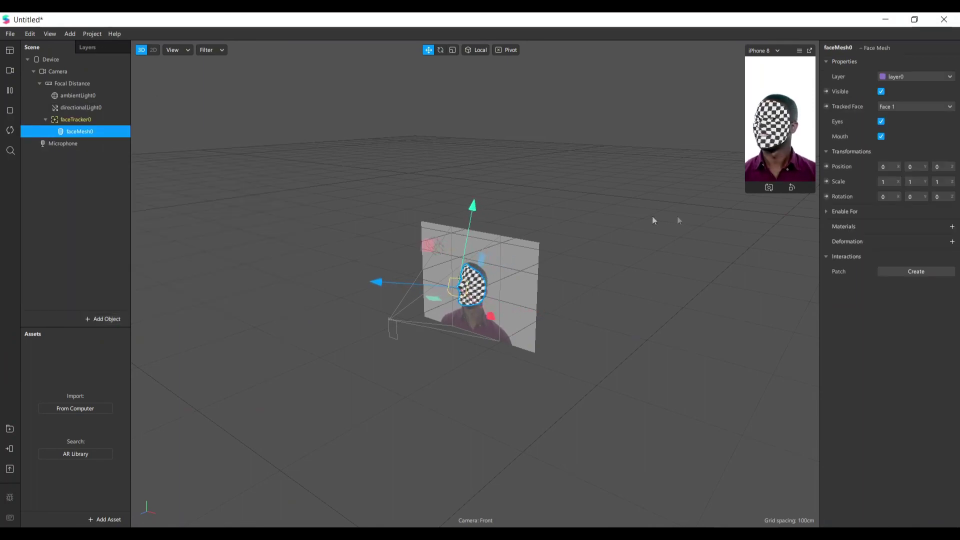
{"action": "left_click_drag", "start_coordinate": [742, 198], "coordinate": [521, 422]}
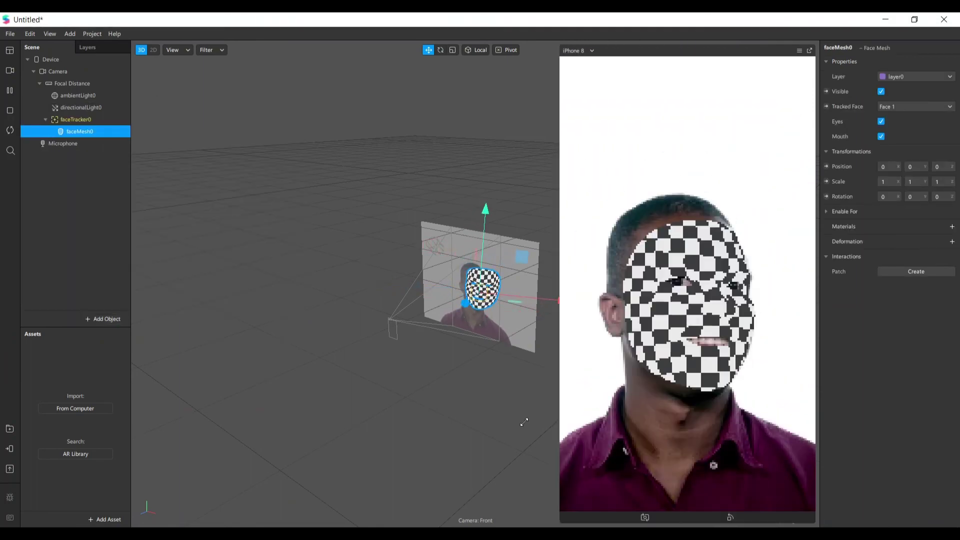
- Add a deformation to the face mesh using yourMesh.obj from the Desktop
{"action": "left_click", "coordinate": [952, 243]}
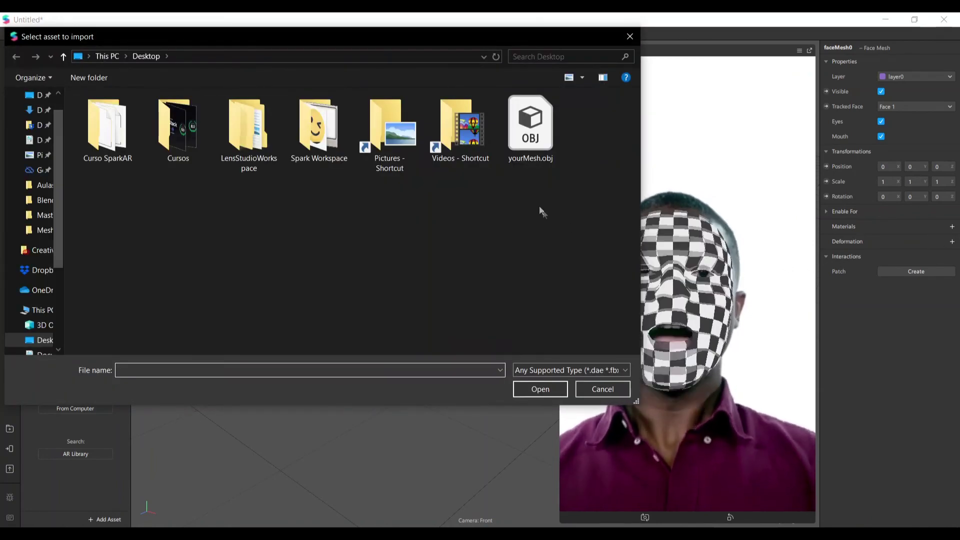
{"action": "left_click", "coordinate": [544, 141]}
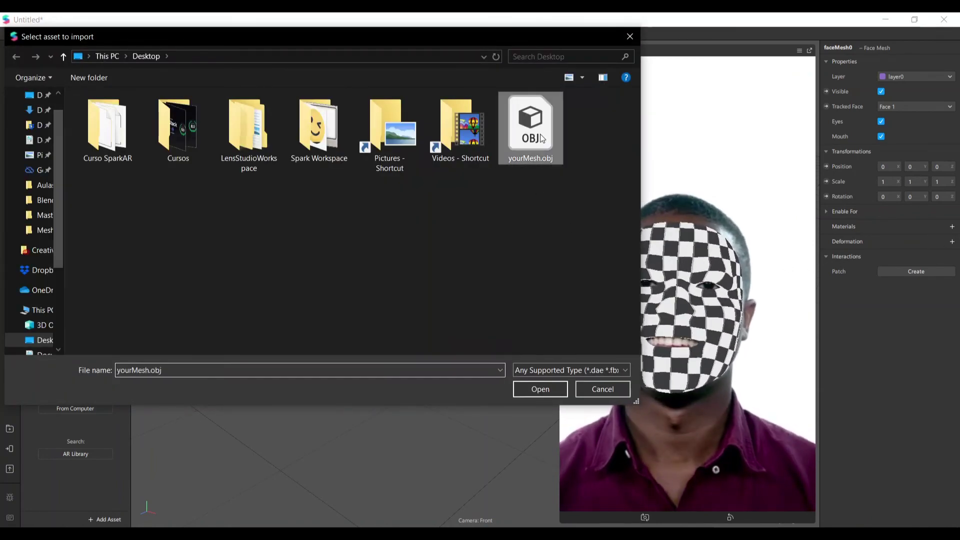
{"action": "left_click", "coordinate": [540, 390]}
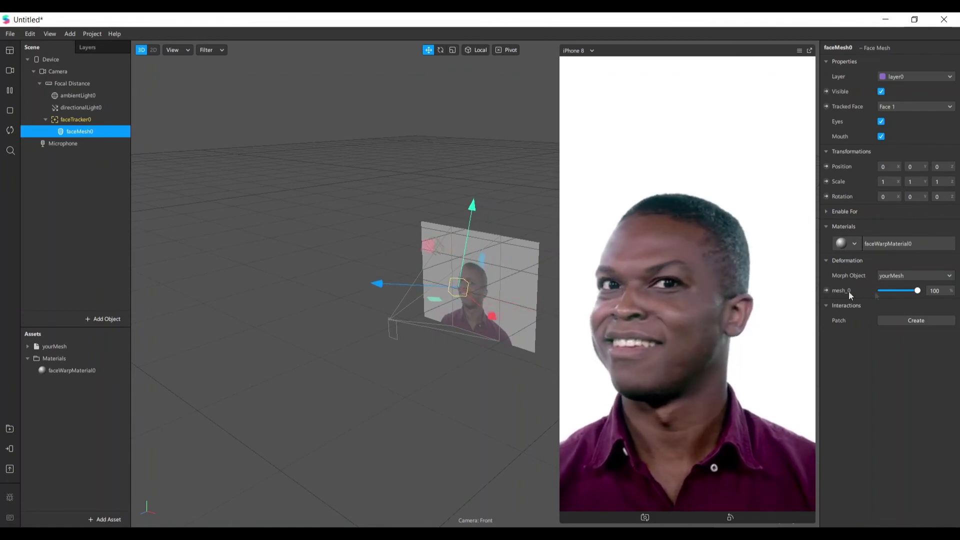
- Compare the warped and original face by varying the mesh_0 deformation and switching the face mesh's visibility off and on
{"action": "left_click_drag", "start_coordinate": [919, 289], "coordinate": [911, 291]}
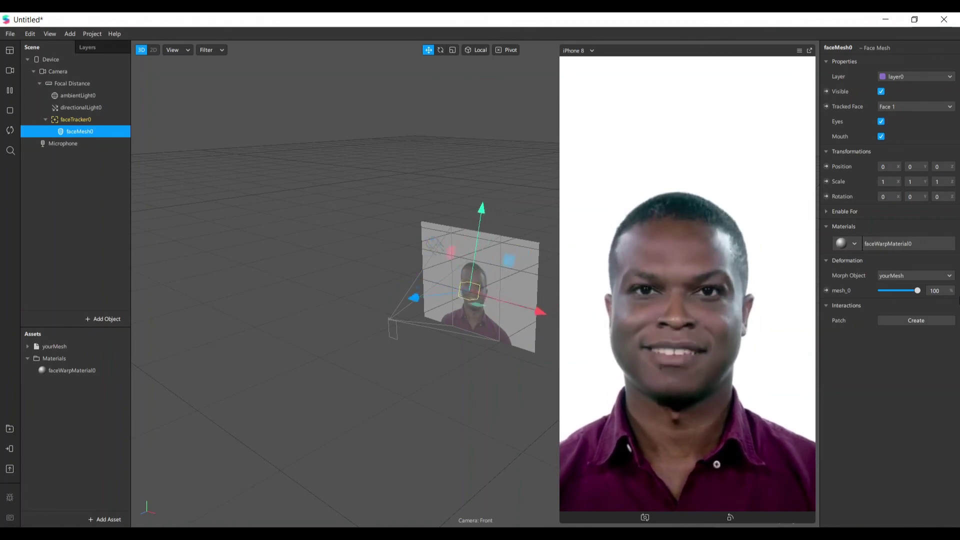
{"action": "mouse_move", "coordinate": [917, 291]}
{"action": "left_mouse_down"}
{"action": "mouse_move", "coordinate": [862, 292]}
{"action": "mouse_move", "coordinate": [922, 290]}
{"action": "left_mouse_up"}
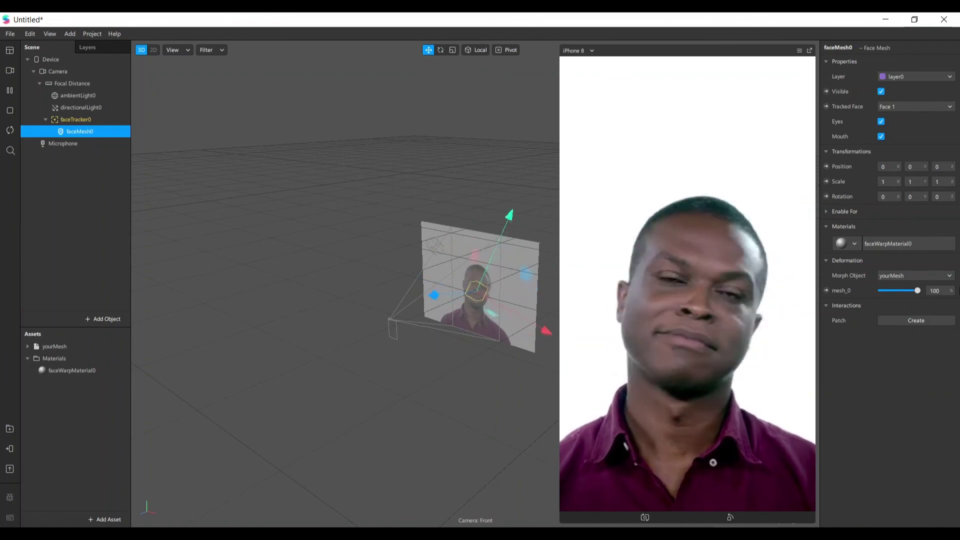
{"action": "left_click", "coordinate": [881, 92]}
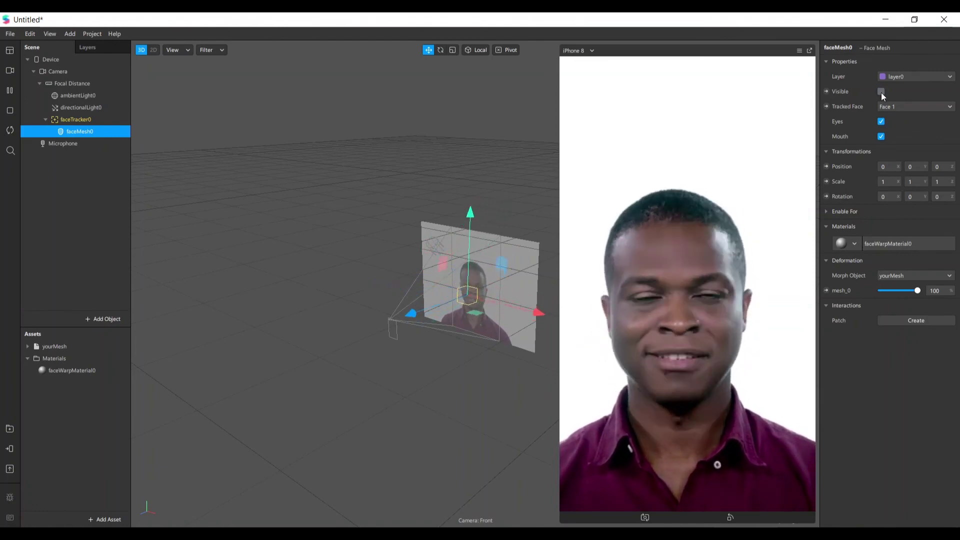
{"action": "left_click", "coordinate": [881, 92]}
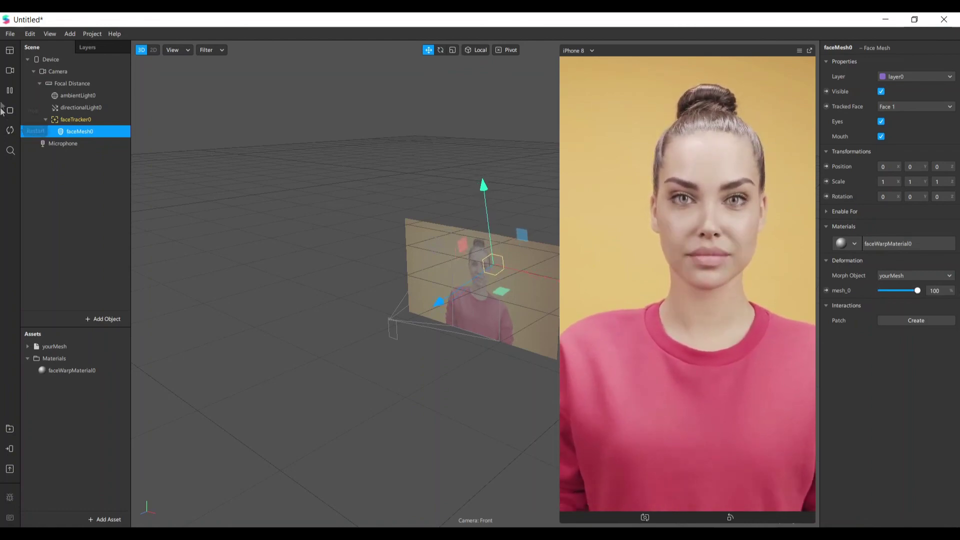
- Preview the face warp on the simulation video showing a close-up of a woman against a pale pink background
{"action": "left_click", "coordinate": [3, 74]}
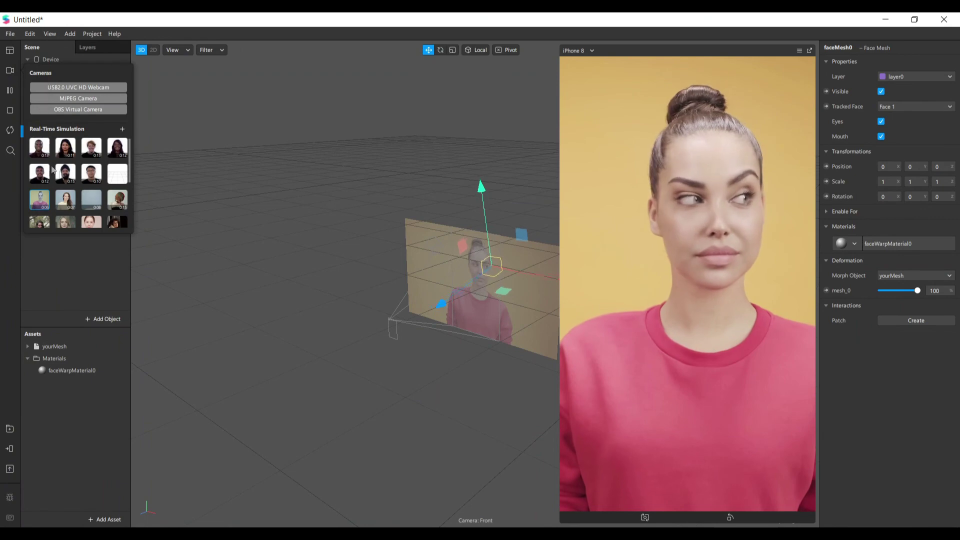
{"action": "left_click", "coordinate": [91, 223]}
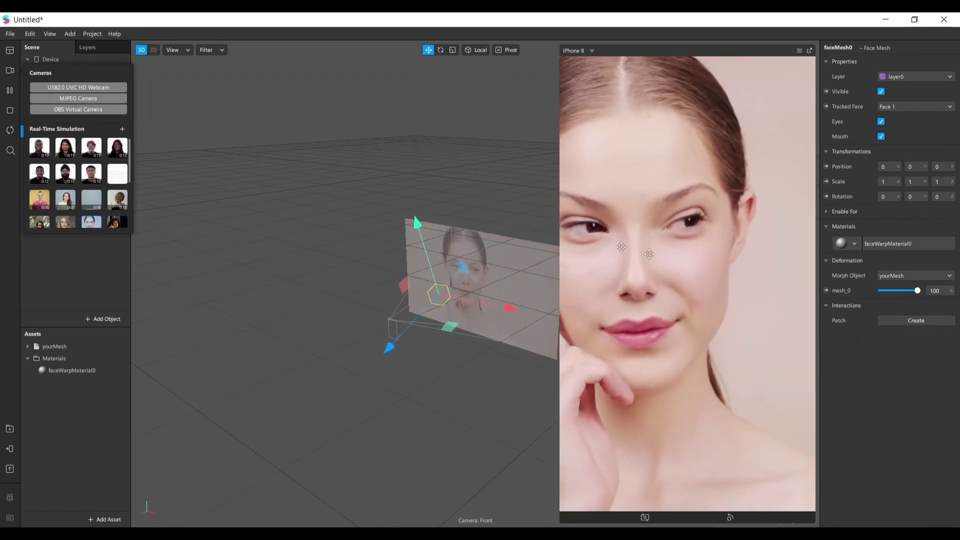
{"action": "left_click", "coordinate": [475, 204]}
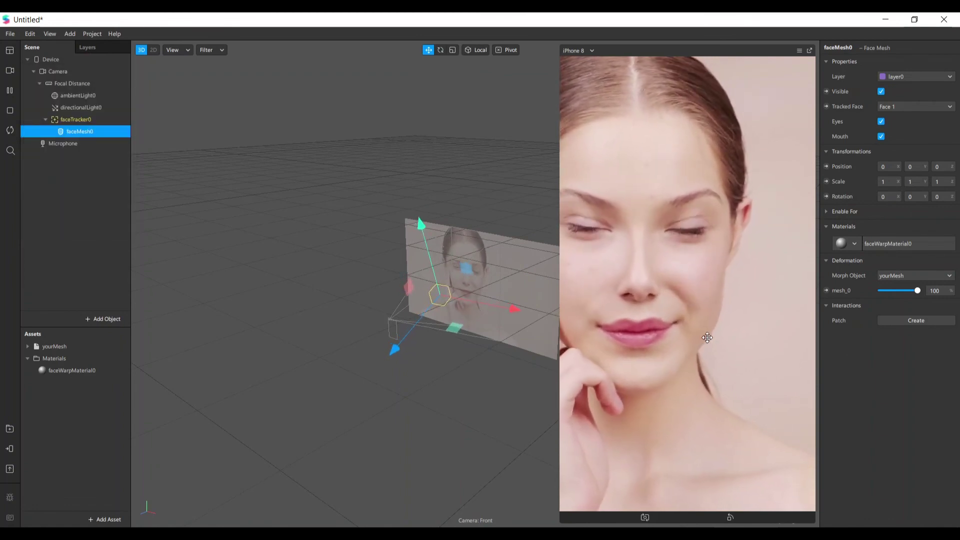
- Preview the warp on the USB2.0 UVC HD Webcam feed and reduce the mesh_0 deformation to 59
{"action": "left_click", "coordinate": [10, 70]}
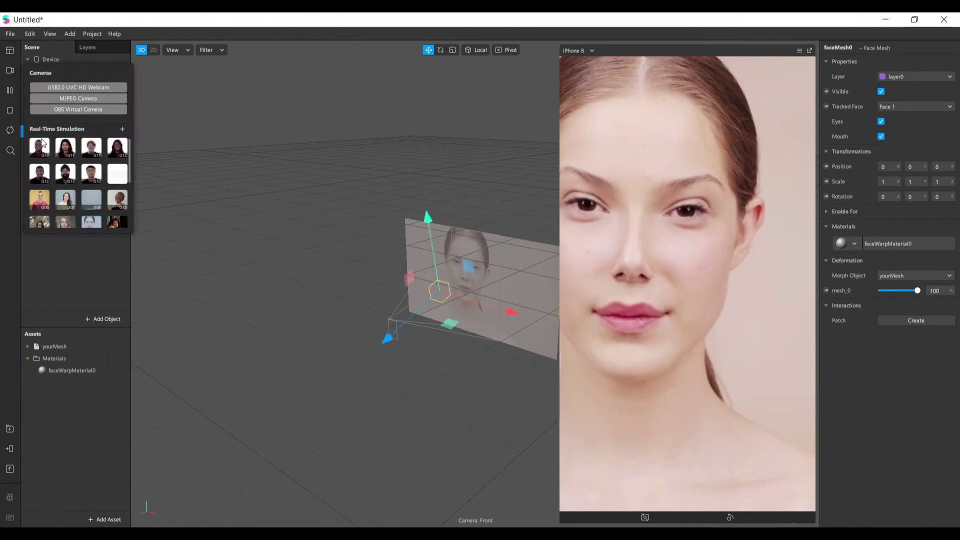
{"action": "left_click", "coordinate": [86, 88]}
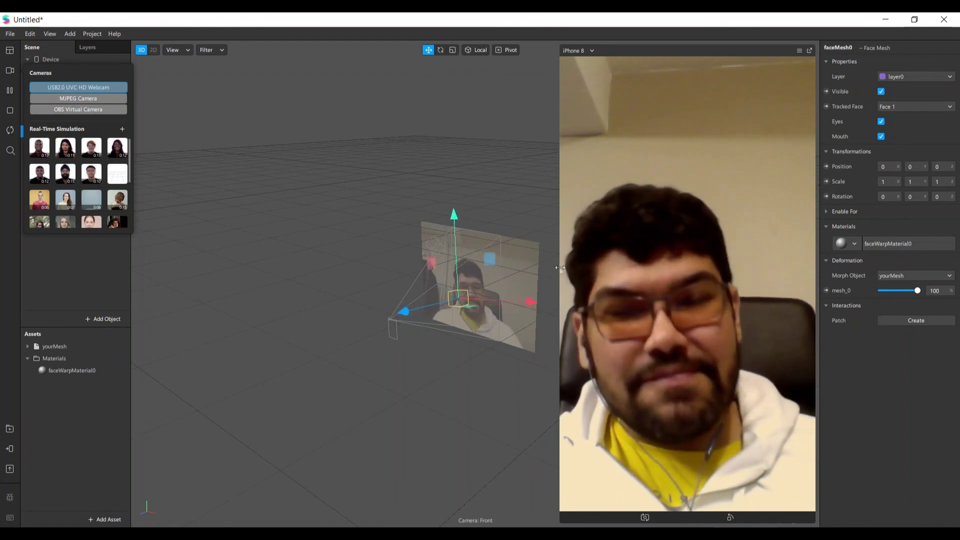
{"action": "left_click_drag", "start_coordinate": [907, 288], "coordinate": [902, 291]}
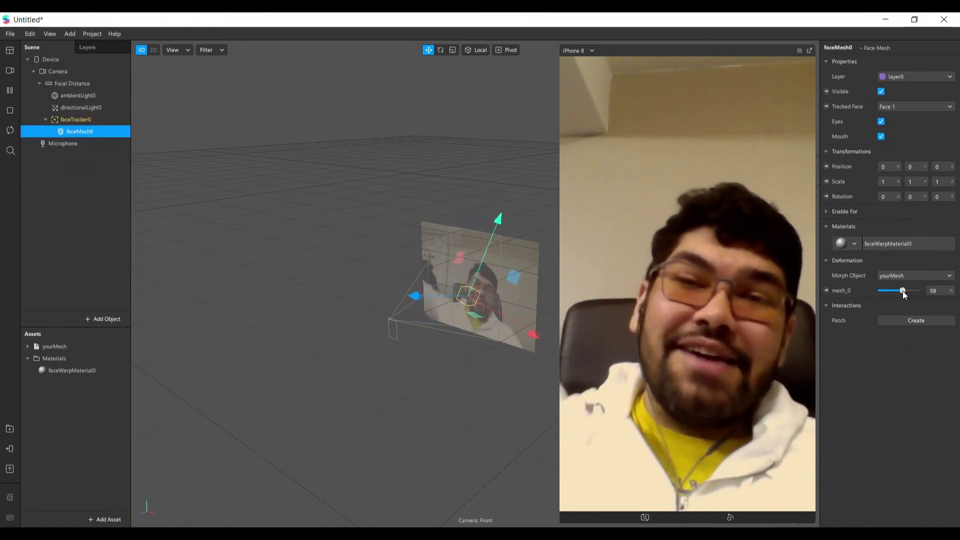